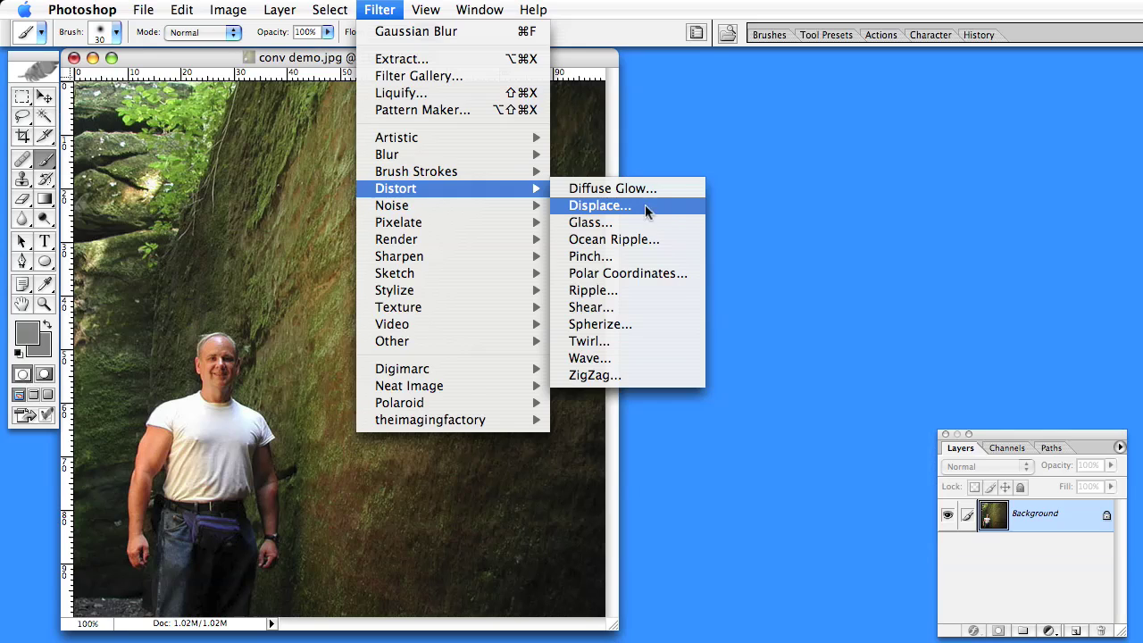
# Add a new empty Layer 1 above the photo and reset colours to black and white
pyautogui.click(410, 9)
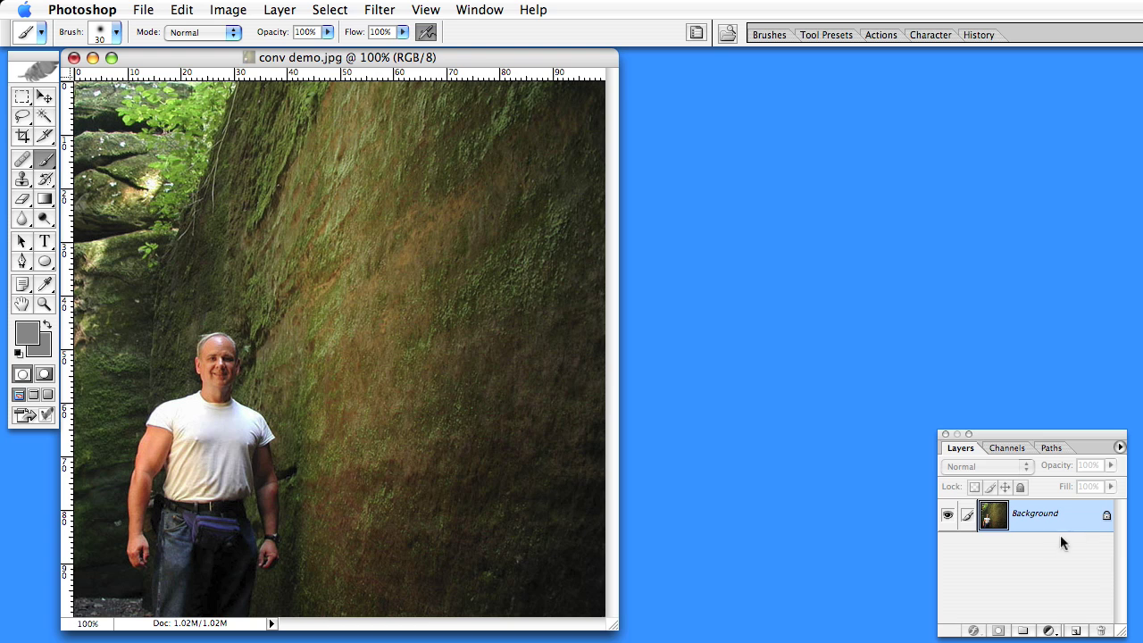
pyautogui.click(1075, 631)
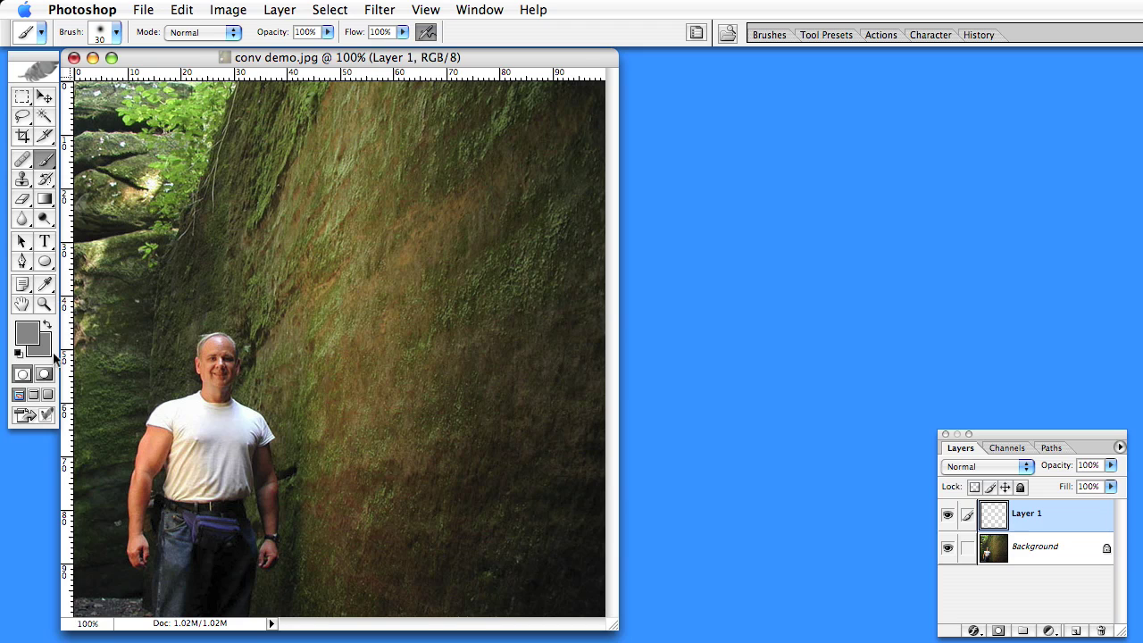
pyautogui.click(20, 355)
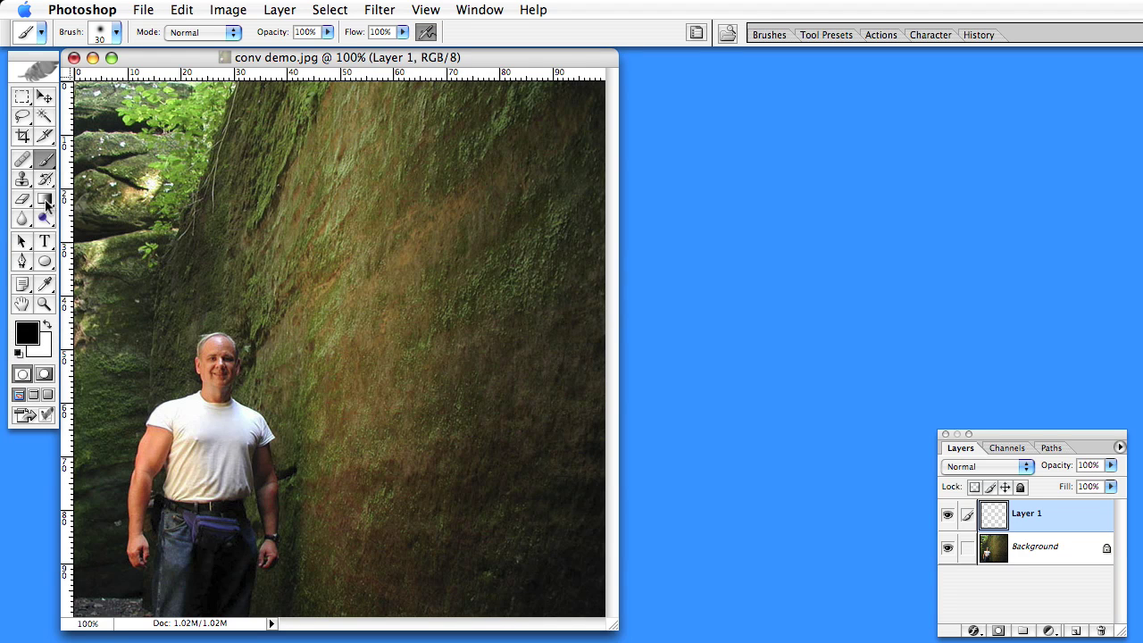
# Fill Layer 1 with a white-to-black horizontal gradient across the canvas
pyautogui.click(44, 198)
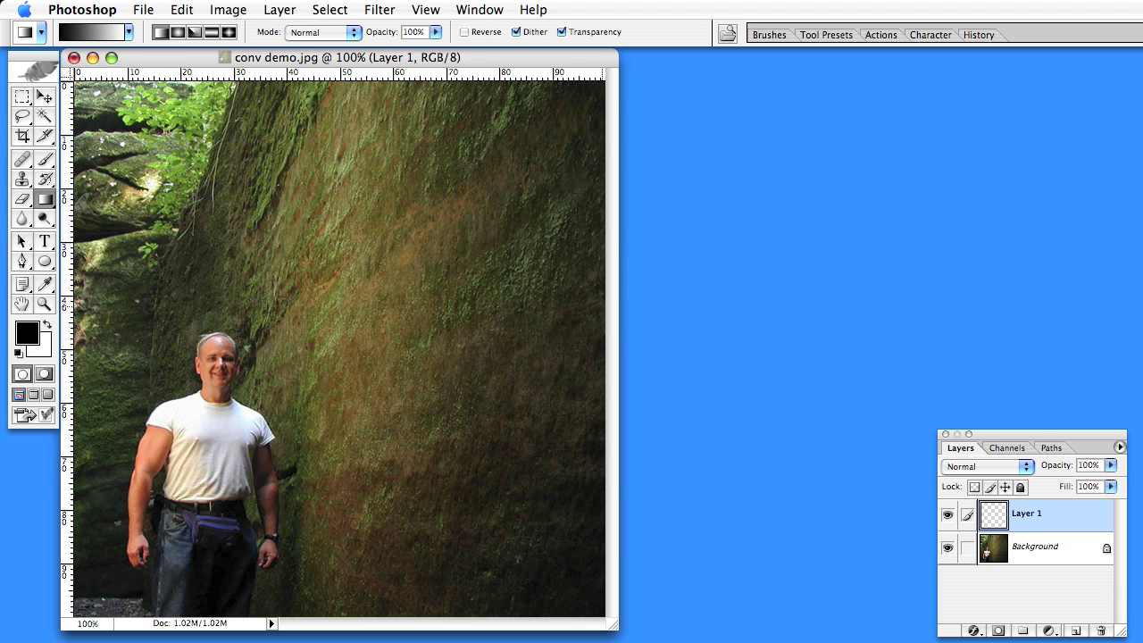
pyautogui.moveTo(316, 308); pyautogui.dragTo(141, 308)
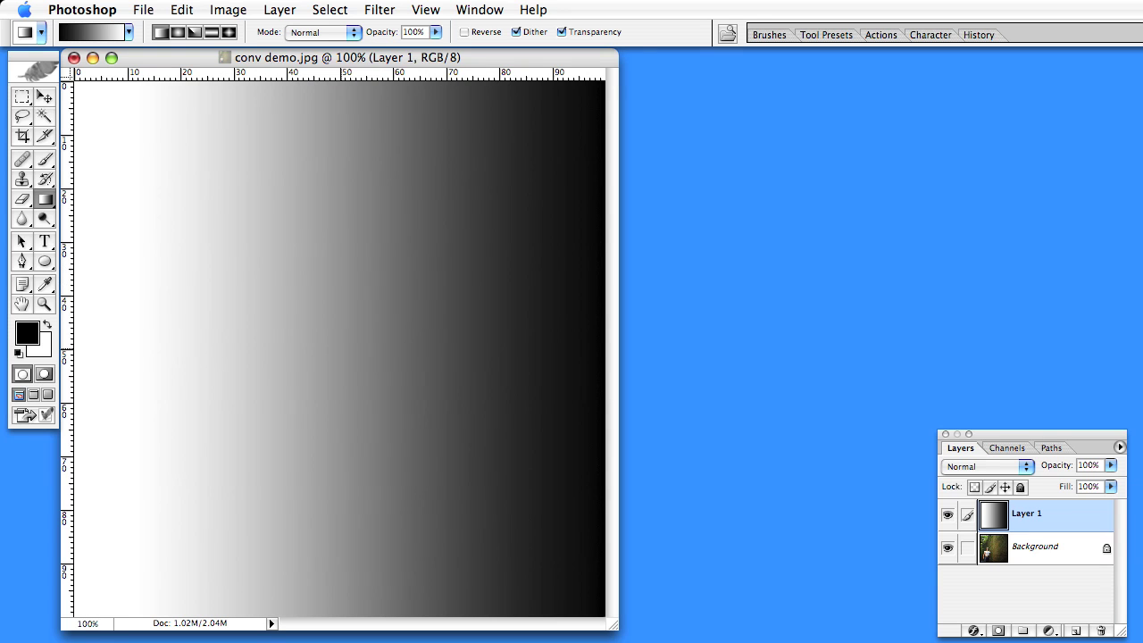
pyautogui.click(1111, 466)
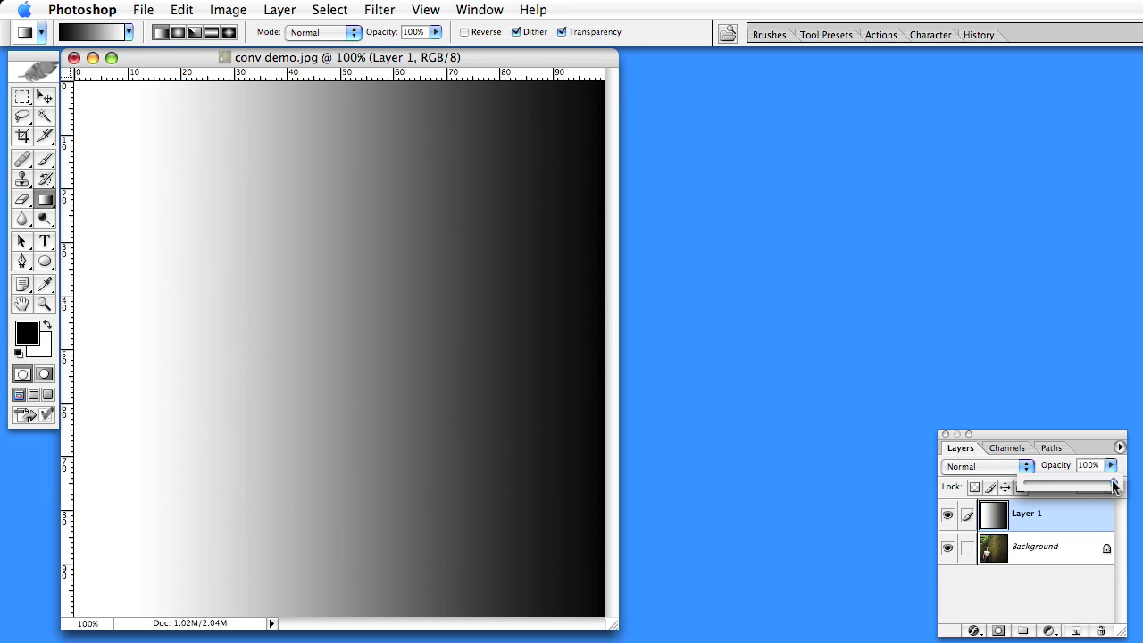
# Drag Layer 1's opacity down to 57% so the photo shows beneath the gradient
pyautogui.moveTo(1095, 488)
pyautogui.mouseDown()
pyautogui.moveTo(1062, 488)
pyautogui.moveTo(1076, 490)
pyautogui.mouseUp()
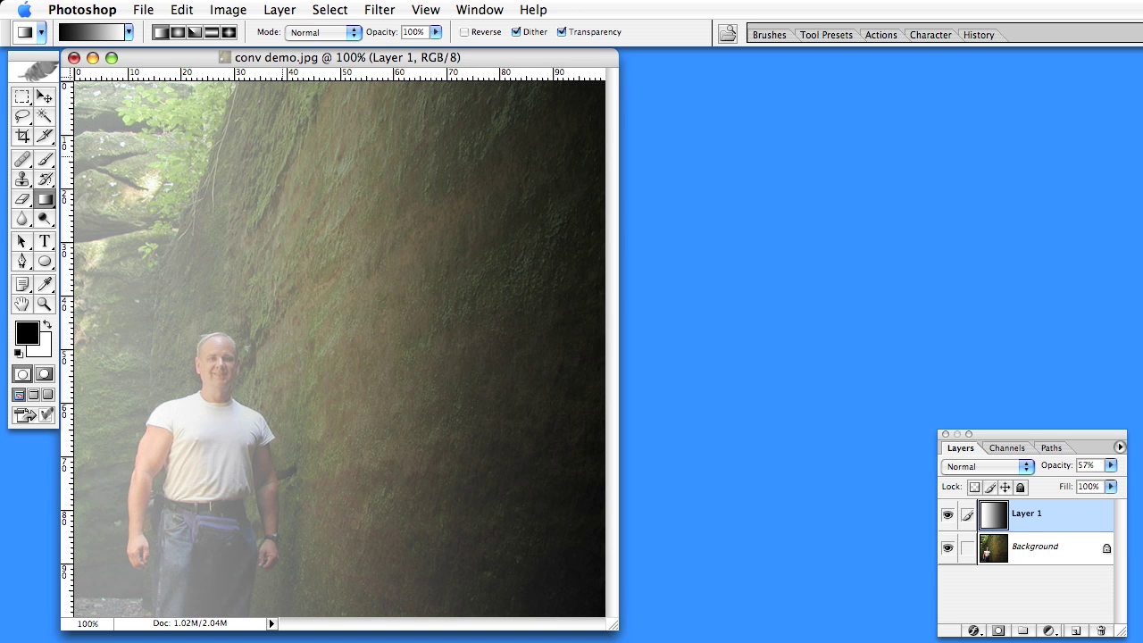
# Eyedrop a mid grey from the gradient alone, then zoom into the upper-left foliage
pyautogui.click(947, 546)
pyautogui.click(46, 283)
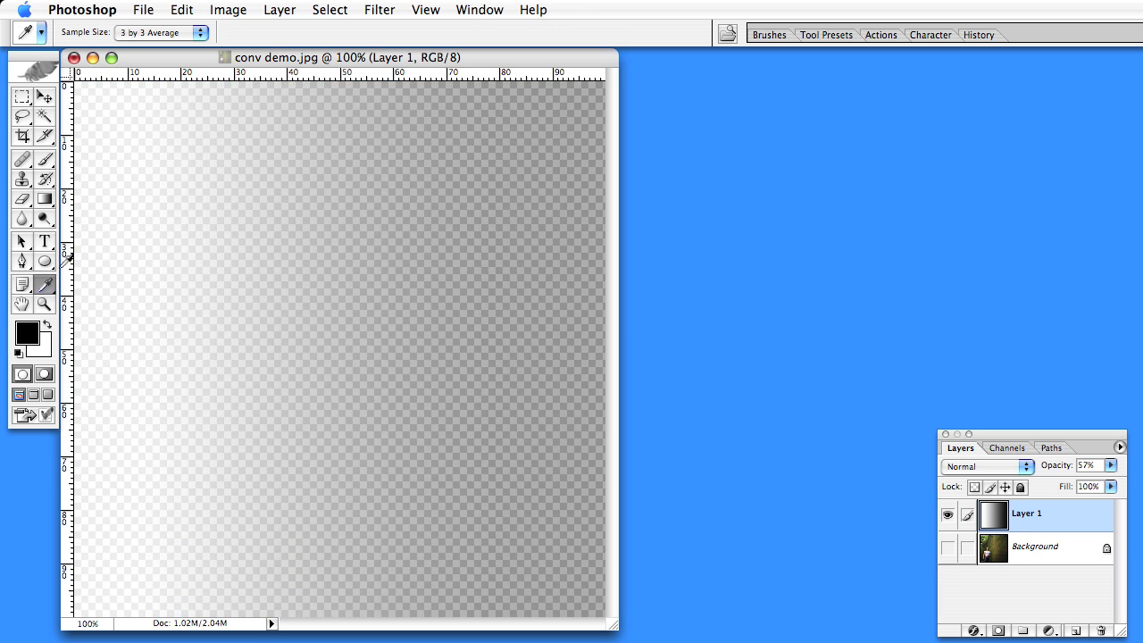
pyautogui.click(286, 160)
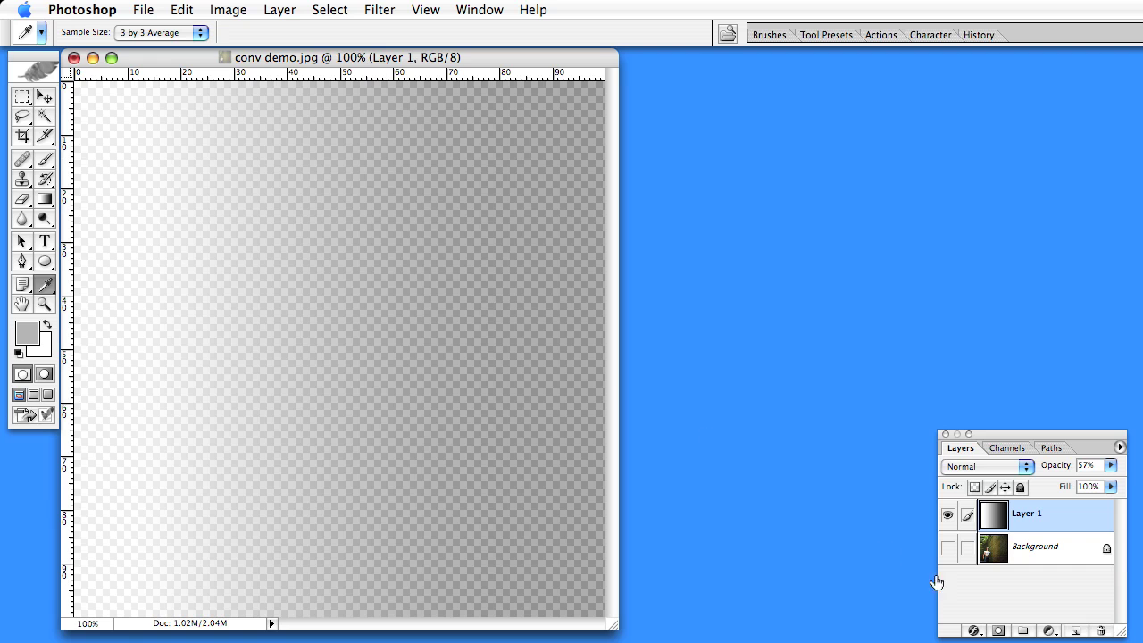
pyautogui.click(947, 547)
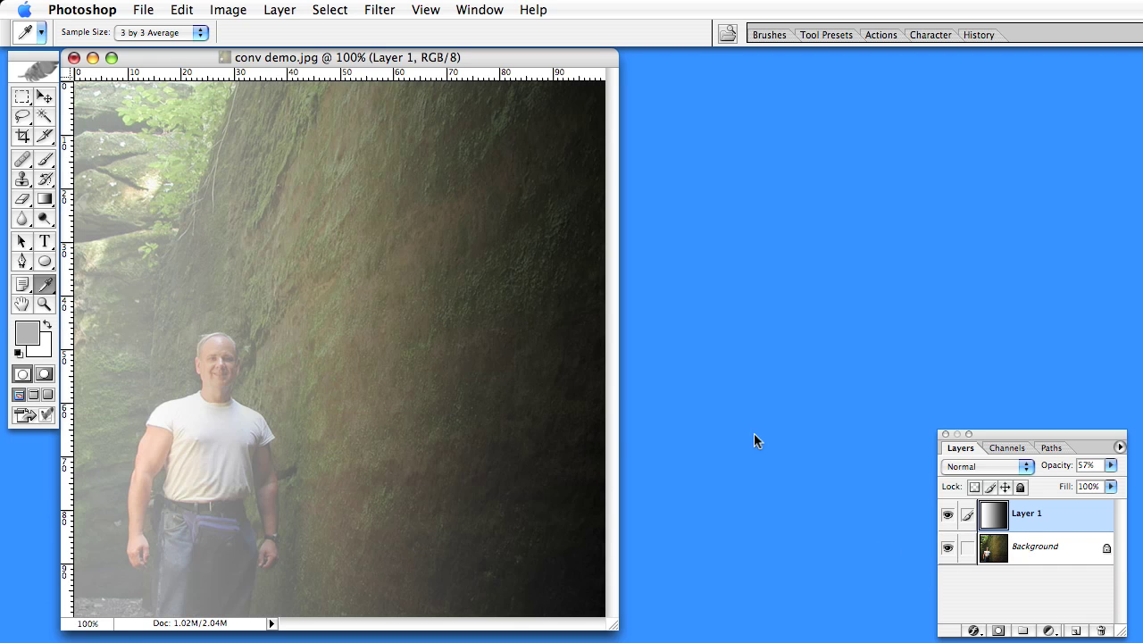
pyautogui.click(43, 305)
pyautogui.moveTo(244, 229); pyautogui.dragTo(88, 75)
# Paint the grey with an 8-pixel brush along the tree edge, roots and upper foliage
pyautogui.click(47, 162)
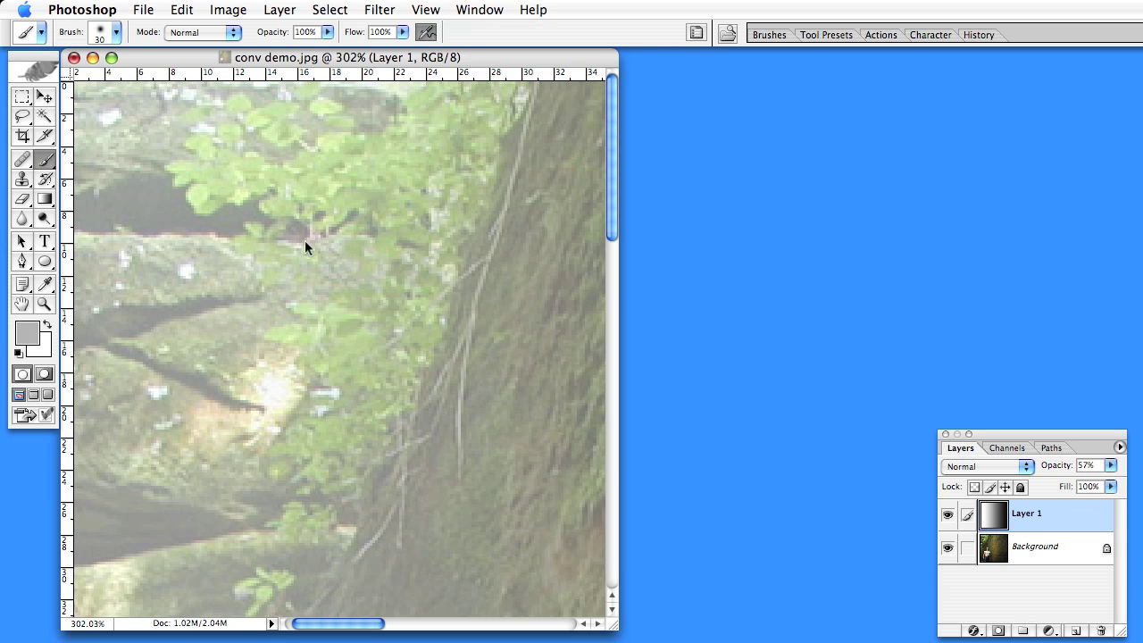
pyautogui.press('[')
pyautogui.press('[')
pyautogui.press('[')
pyautogui.press('[')
pyautogui.moveTo(532, 93); pyautogui.dragTo(509, 179)
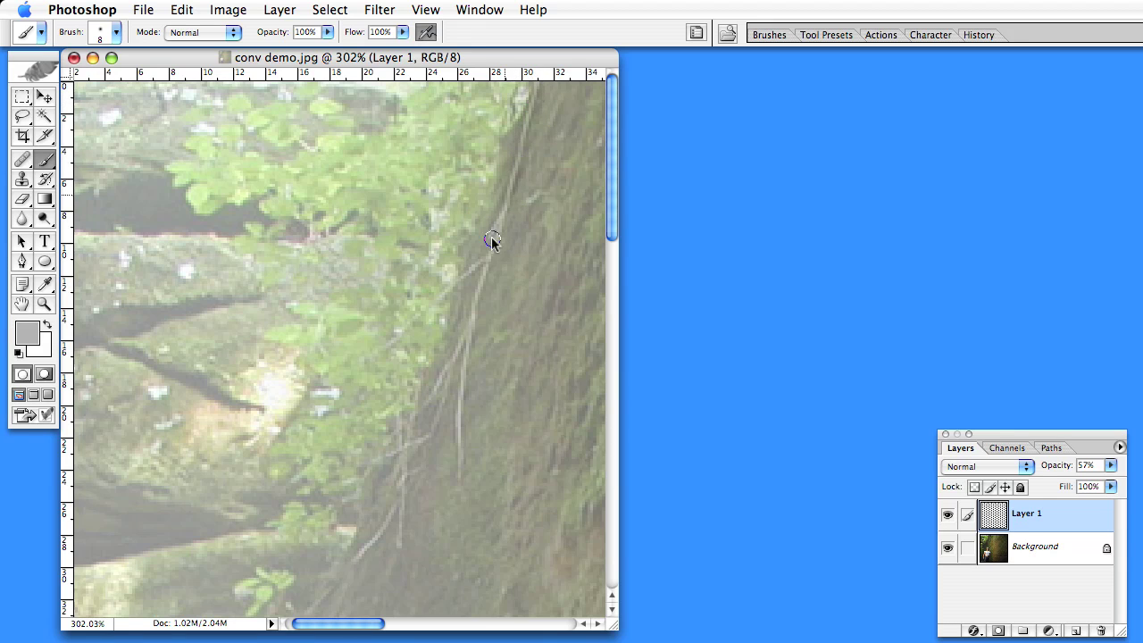
pyautogui.moveTo(495, 238)
pyautogui.mouseDown()
pyautogui.moveTo(475, 272)
pyautogui.moveTo(479, 263)
pyautogui.moveTo(423, 298)
pyautogui.moveTo(385, 345)
pyautogui.mouseUp()
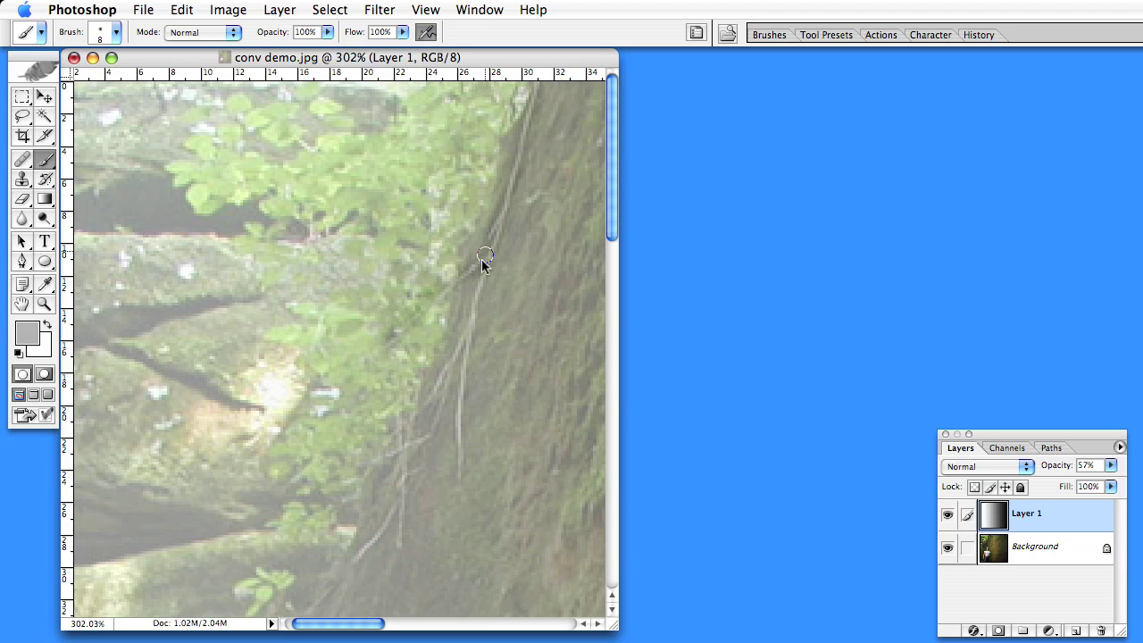
pyautogui.moveTo(480, 274)
pyautogui.mouseDown()
pyautogui.moveTo(460, 354)
pyautogui.moveTo(463, 341)
pyautogui.moveTo(442, 371)
pyautogui.moveTo(469, 330)
pyautogui.moveTo(459, 468)
pyautogui.moveTo(452, 396)
pyautogui.moveTo(417, 454)
pyautogui.moveTo(423, 436)
pyautogui.moveTo(387, 444)
pyautogui.moveTo(402, 451)
pyautogui.moveTo(399, 487)
pyautogui.moveTo(379, 523)
pyautogui.moveTo(406, 432)
pyautogui.moveTo(400, 533)
pyautogui.moveTo(343, 572)
pyautogui.mouseUp()
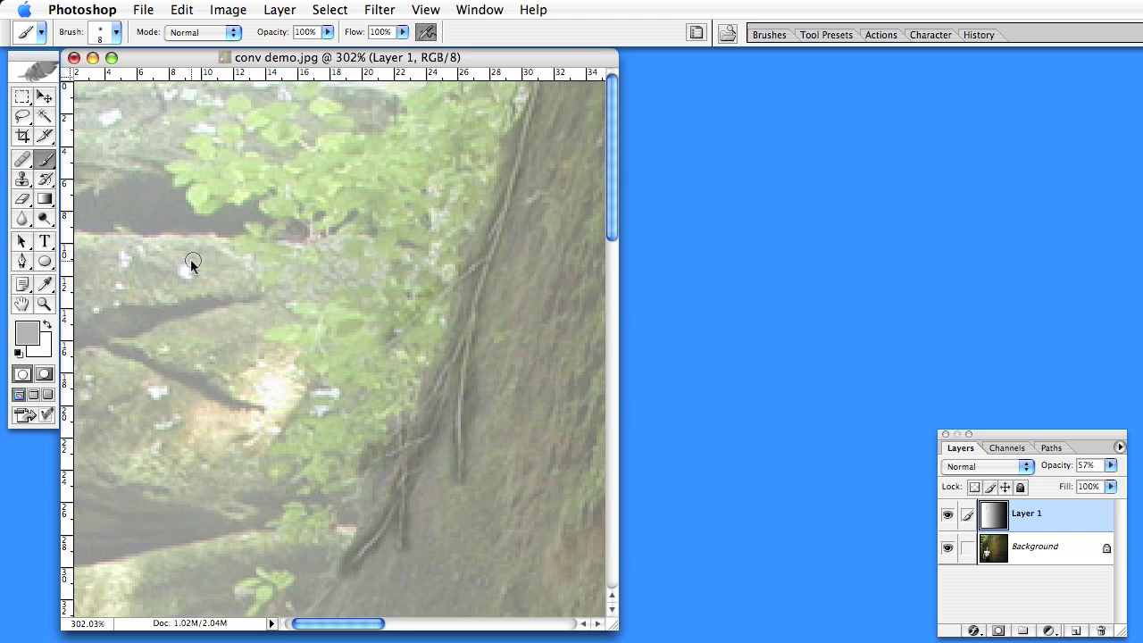
pyautogui.moveTo(446, 315); pyautogui.dragTo(475, 275)
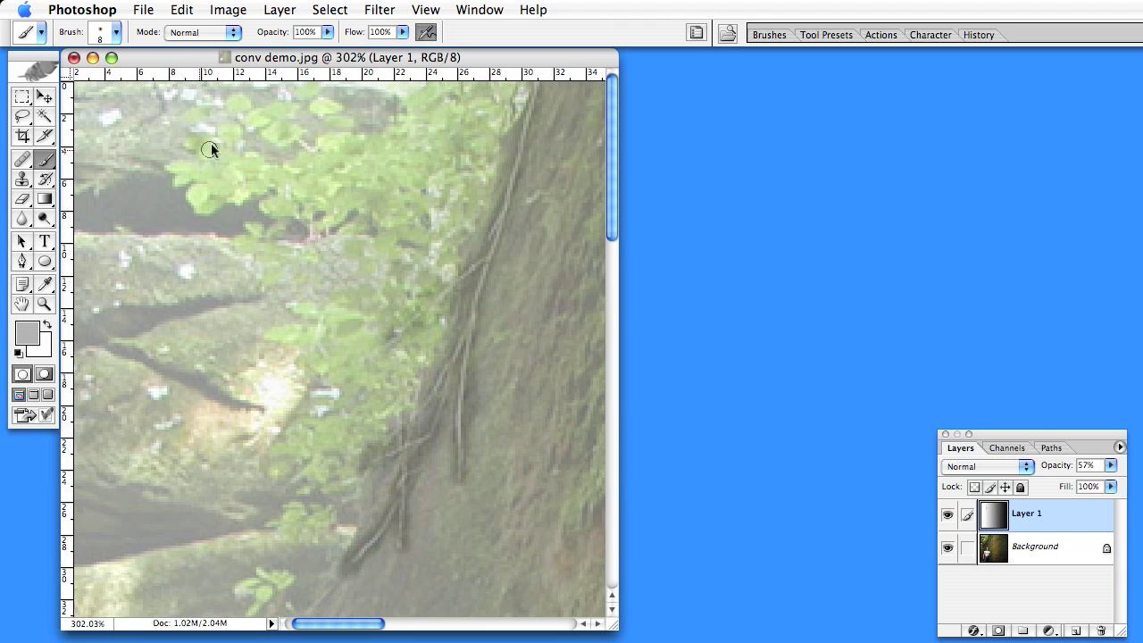
pyautogui.moveTo(219, 130)
pyautogui.mouseDown()
pyautogui.moveTo(235, 107)
pyautogui.moveTo(273, 126)
pyautogui.moveTo(284, 117)
pyautogui.moveTo(284, 141)
pyautogui.moveTo(313, 100)
pyautogui.mouseUp()
pyautogui.moveTo(354, 143)
pyautogui.mouseDown()
pyautogui.moveTo(258, 177)
pyautogui.moveTo(286, 178)
pyautogui.moveTo(177, 176)
pyautogui.moveTo(198, 198)
pyautogui.moveTo(180, 173)
pyautogui.moveTo(227, 198)
pyautogui.moveTo(280, 176)
pyautogui.moveTo(270, 158)
pyautogui.moveTo(326, 189)
pyautogui.mouseUp()
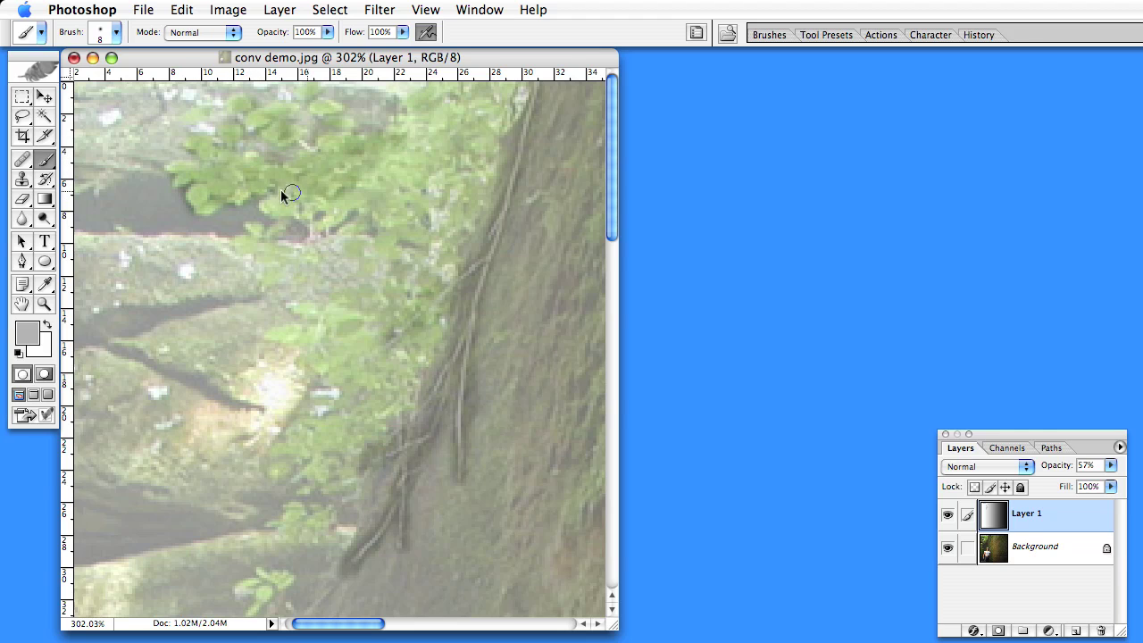
# Set the foreground to grey C0C2C2 and paint it over the upper-left leaf patches
pyautogui.click(27, 332)
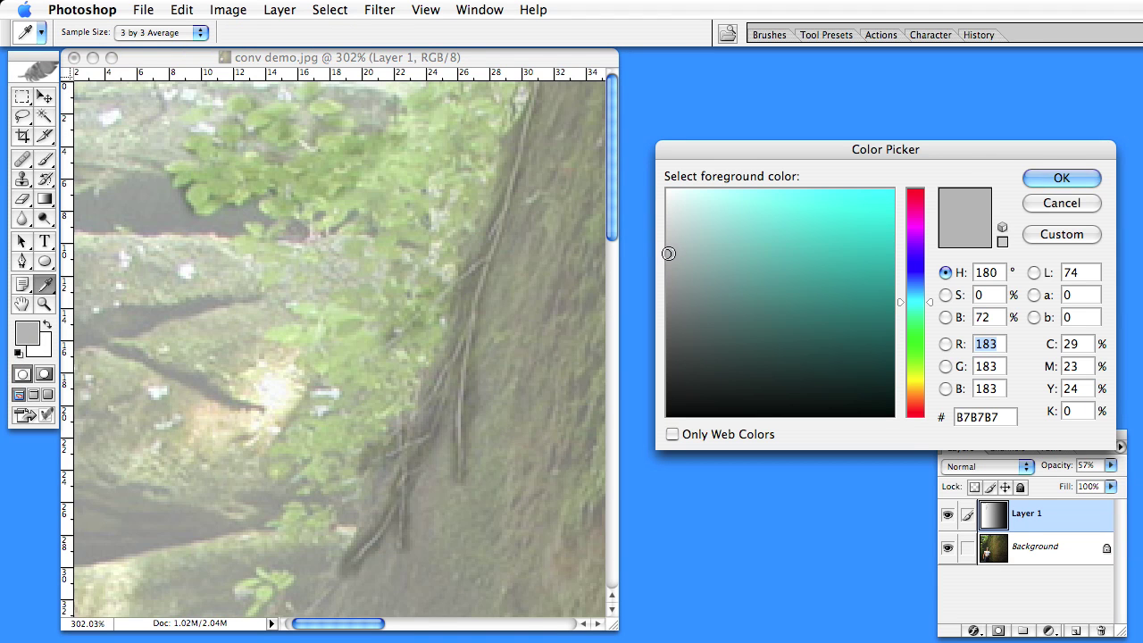
pyautogui.moveTo(669, 252); pyautogui.dragTo(670, 242)
pyautogui.click(1059, 178)
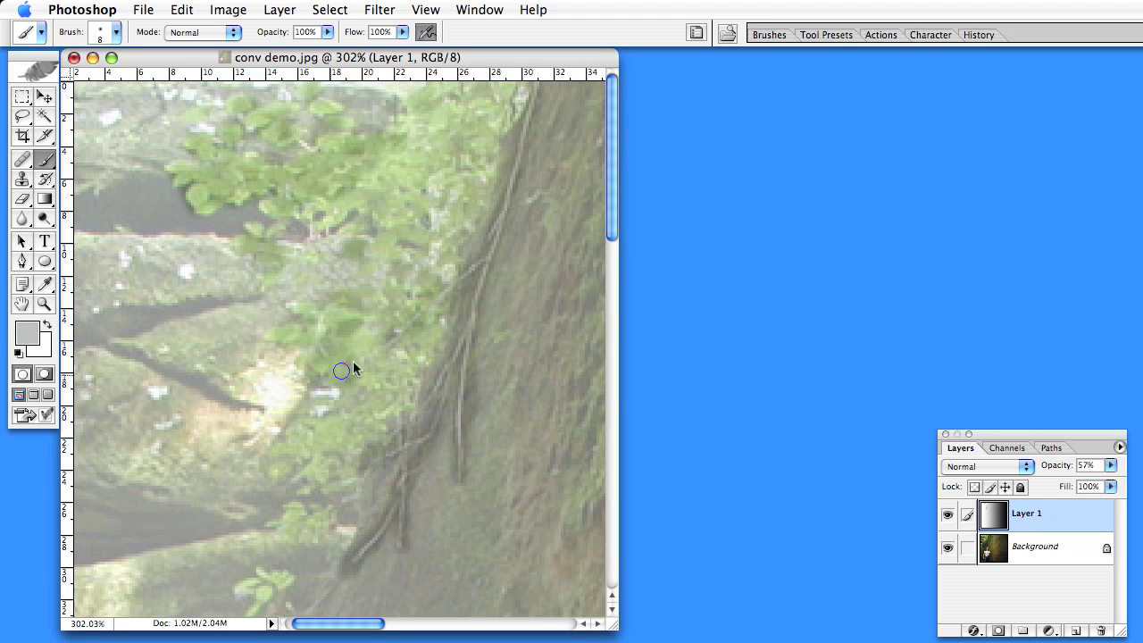
pyautogui.moveTo(429, 132); pyautogui.dragTo(401, 222)
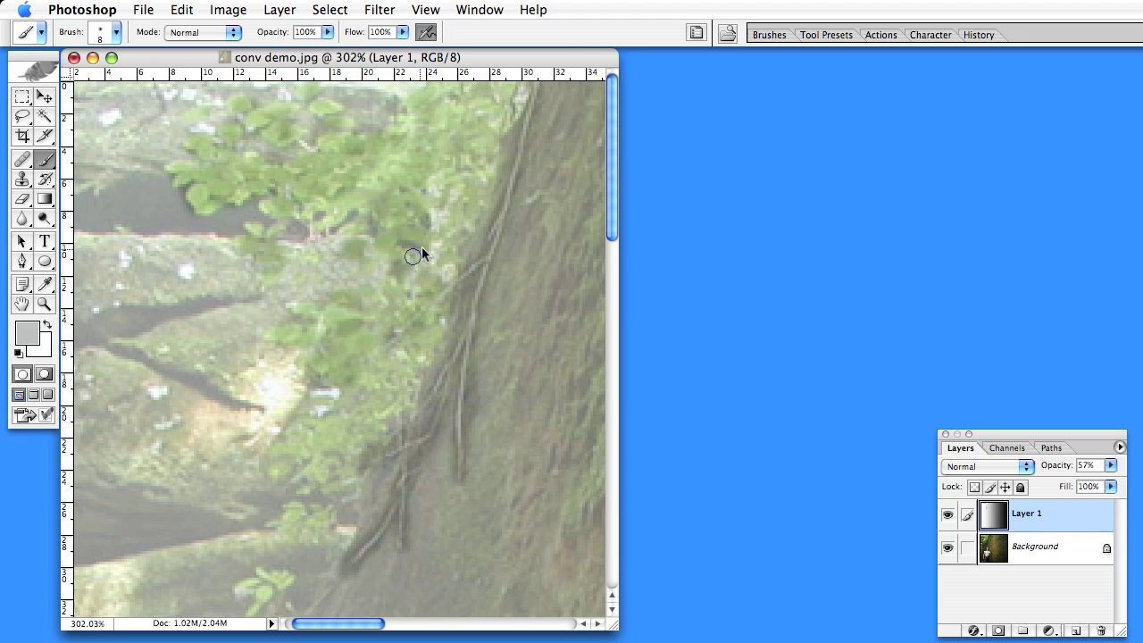
pyautogui.moveTo(420, 274)
pyautogui.mouseDown()
pyautogui.moveTo(361, 358)
pyautogui.moveTo(357, 393)
pyautogui.moveTo(387, 354)
pyautogui.moveTo(426, 340)
pyautogui.moveTo(394, 382)
pyautogui.moveTo(332, 446)
pyautogui.moveTo(324, 425)
pyautogui.moveTo(325, 442)
pyautogui.moveTo(295, 423)
pyautogui.moveTo(330, 462)
pyautogui.mouseUp()
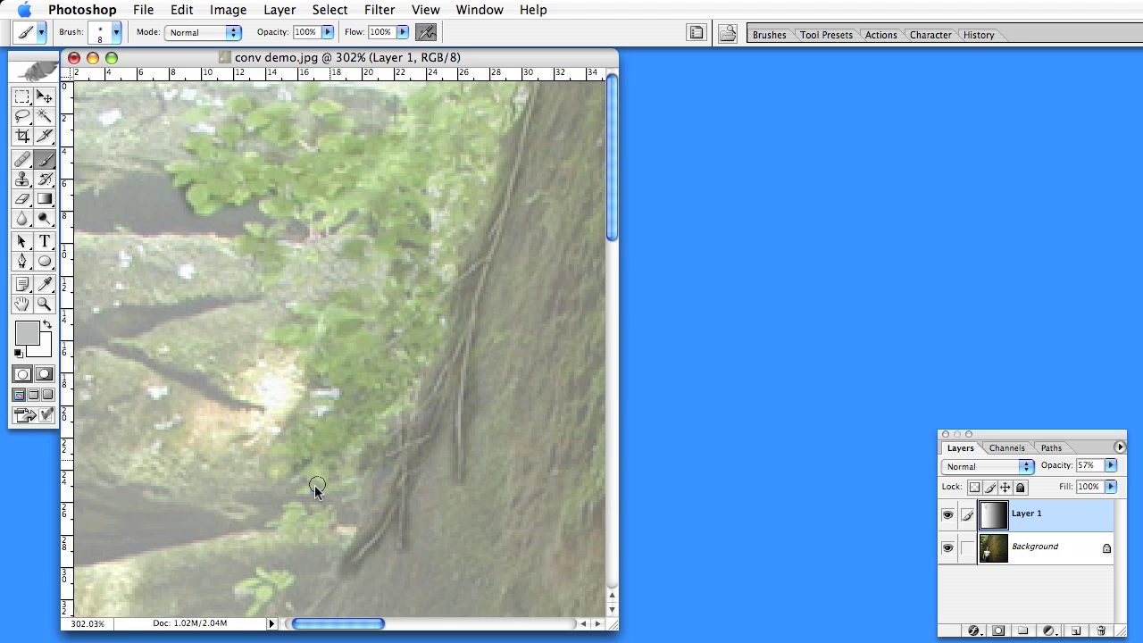
# Lighten the foreground to CDCDCD and return the view to 100% zoom
pyautogui.click(26, 331)
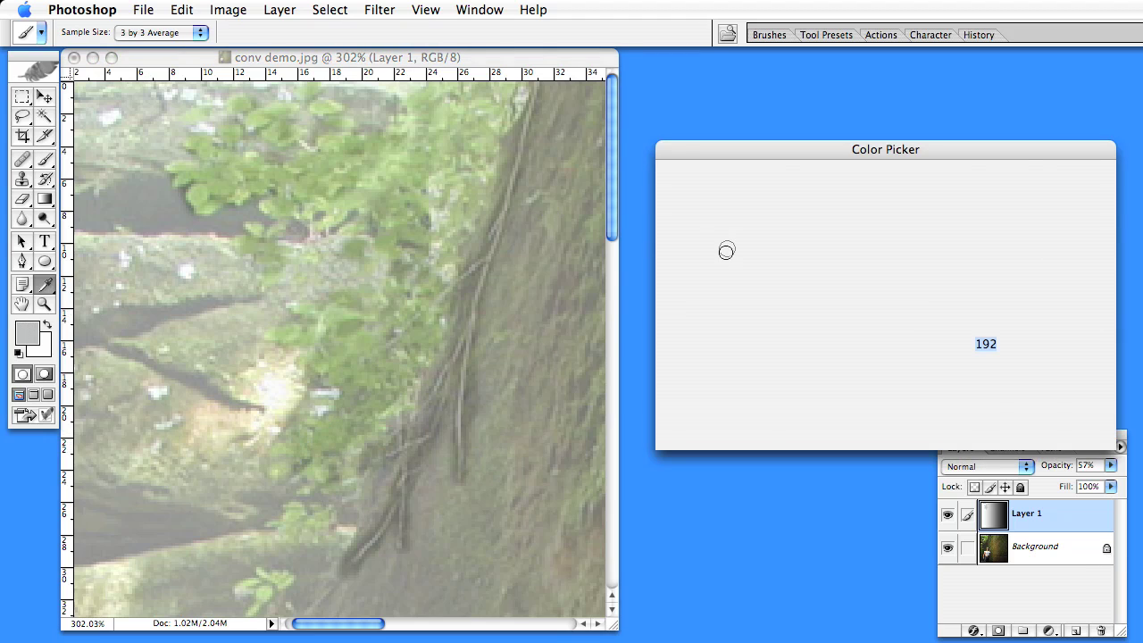
pyautogui.moveTo(669, 241); pyautogui.dragTo(668, 234)
pyautogui.click(1076, 178)
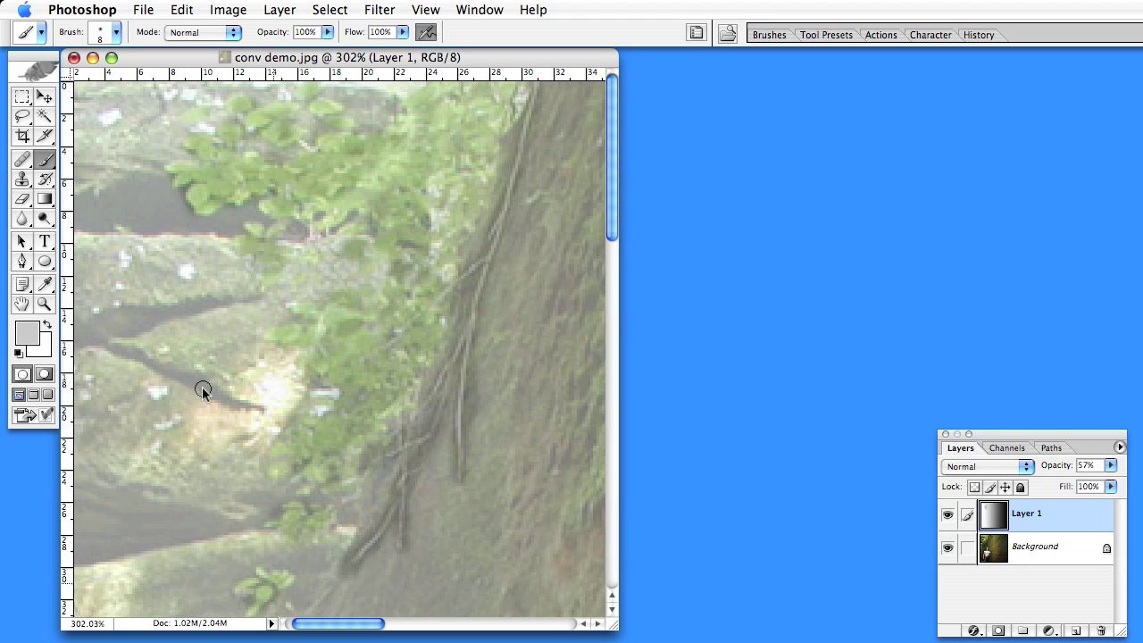
pyautogui.click(43, 306)
pyautogui.doubleClick(42, 306)
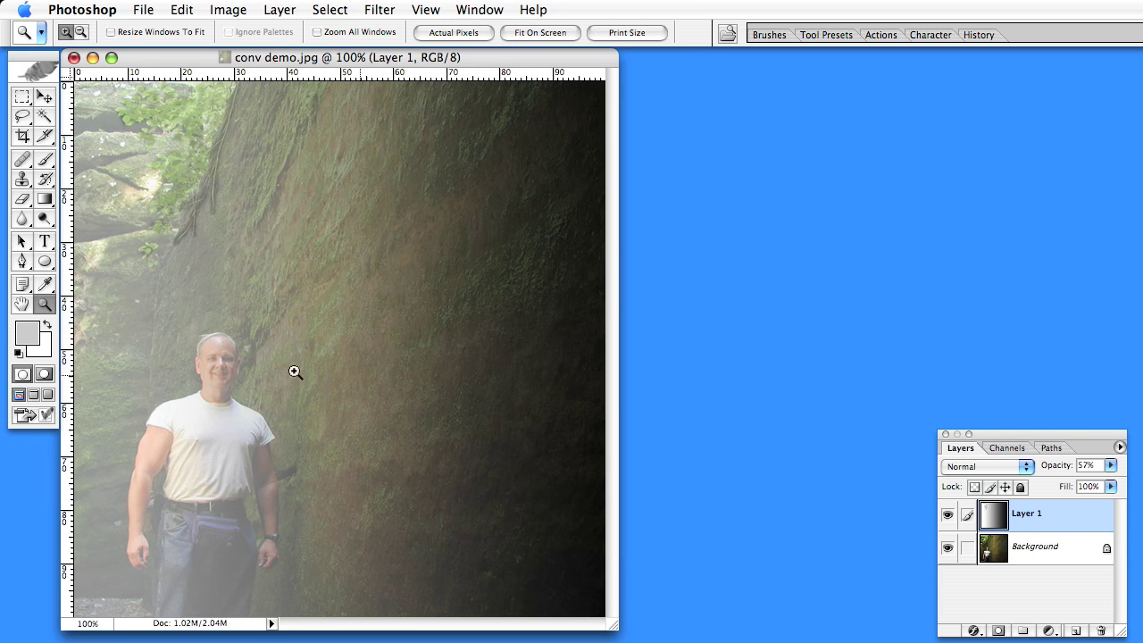
# Sample a darker grey from the gradient and paint the man's shoulder, shirt, arm and belly
pyautogui.click(948, 548)
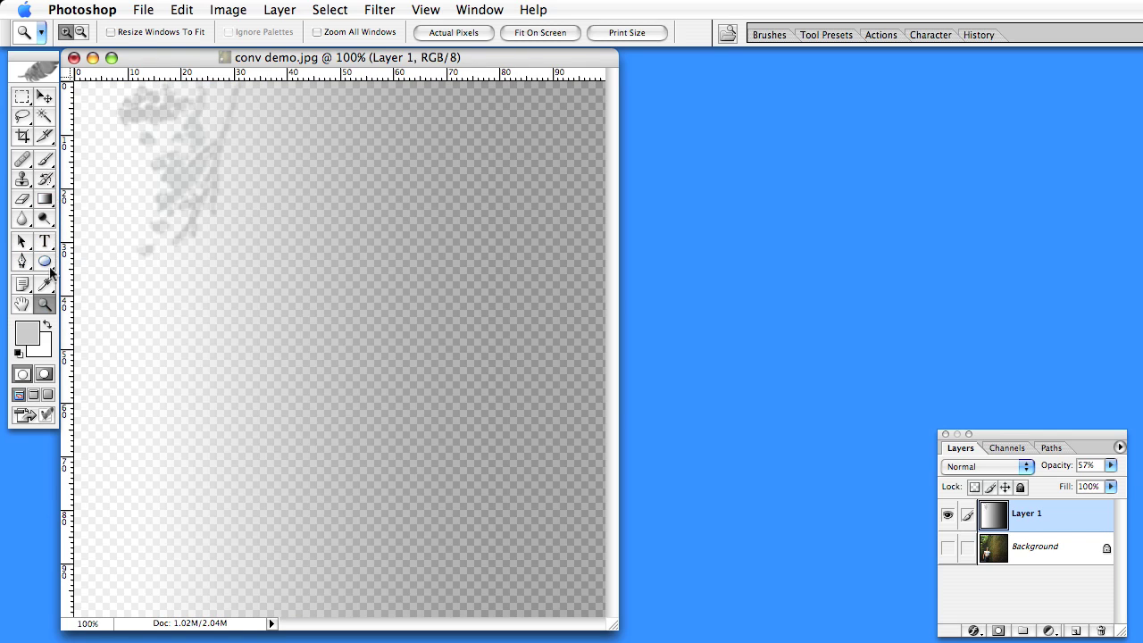
pyautogui.click(44, 284)
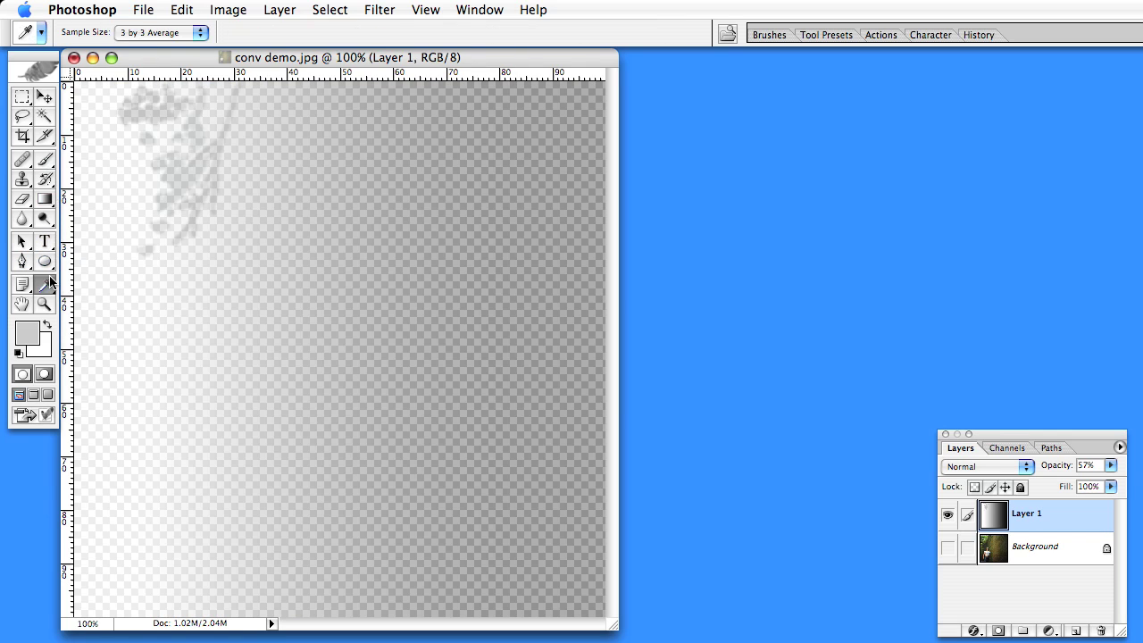
pyautogui.click(349, 382)
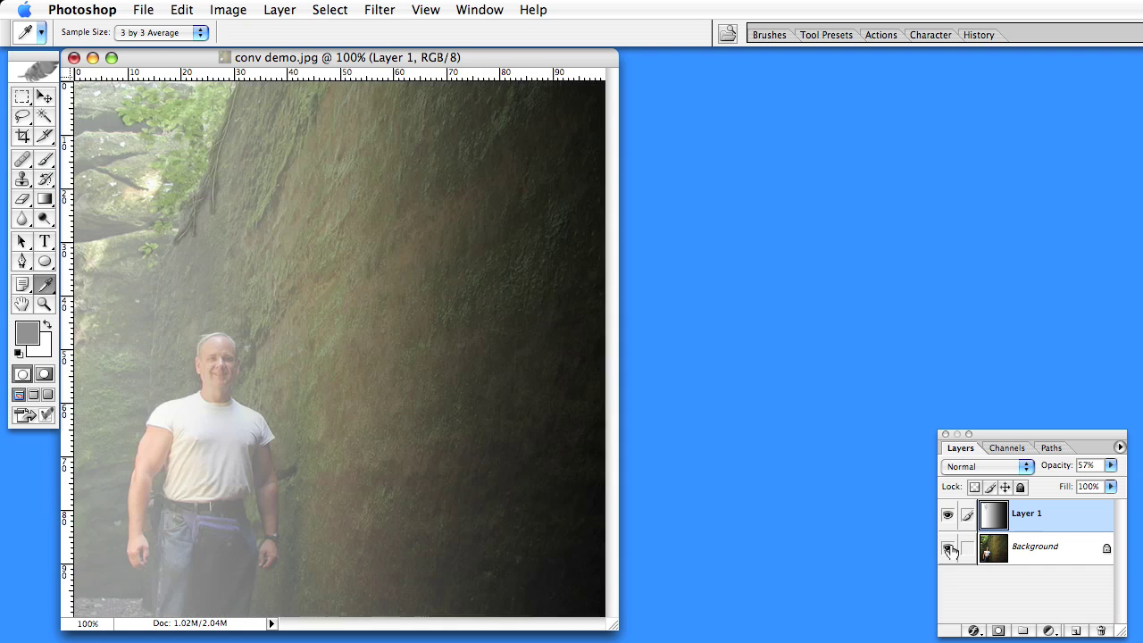
pyautogui.click(947, 548)
pyautogui.click(45, 159)
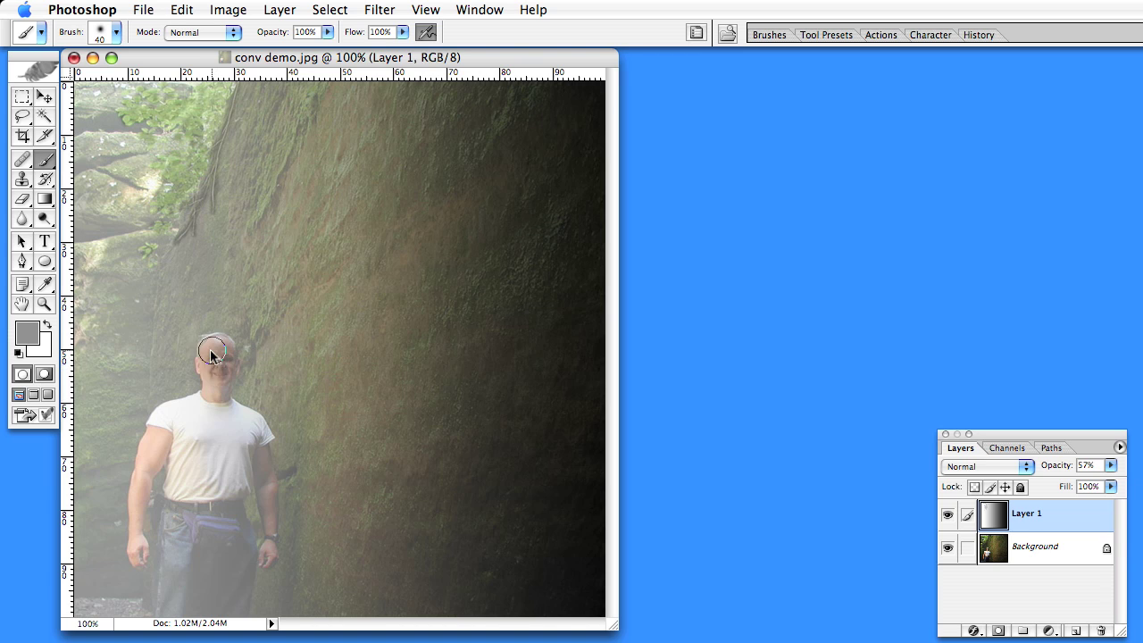
pyautogui.moveTo(188, 411)
pyautogui.mouseDown()
pyautogui.moveTo(153, 434)
pyautogui.moveTo(140, 519)
pyautogui.mouseUp()
pyautogui.moveTo(191, 426)
pyautogui.mouseDown()
pyautogui.moveTo(200, 461)
pyautogui.moveTo(225, 431)
pyautogui.moveTo(248, 428)
pyautogui.mouseUp()
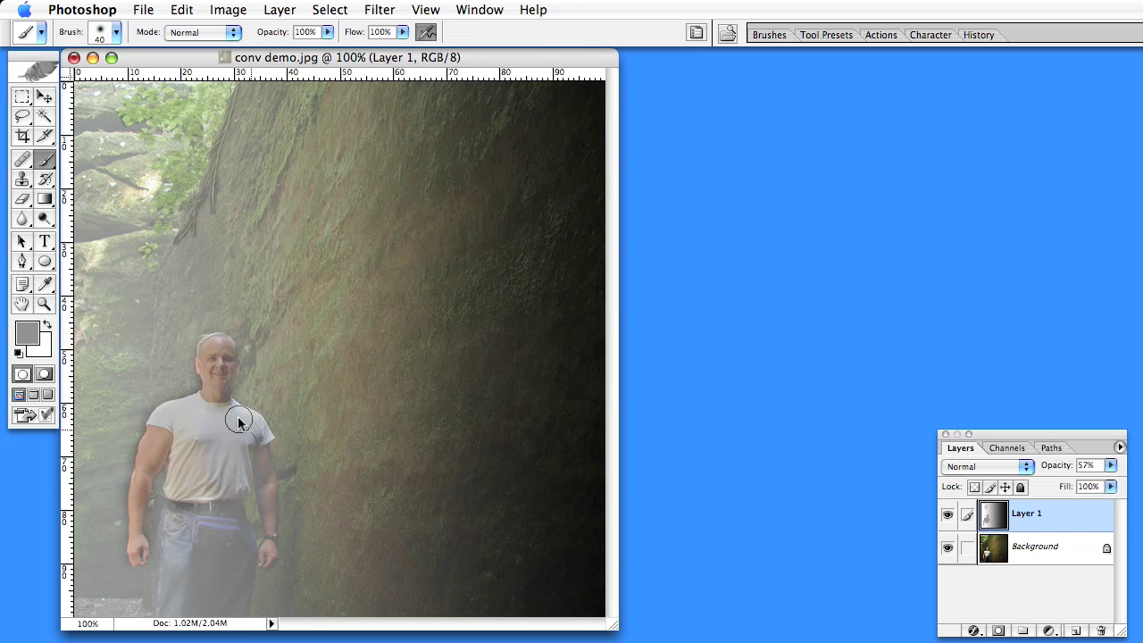
pyautogui.moveTo(266, 470)
pyautogui.mouseDown()
pyautogui.moveTo(271, 551)
pyautogui.moveTo(235, 489)
pyautogui.moveTo(201, 524)
pyautogui.moveTo(202, 474)
pyautogui.moveTo(188, 484)
pyautogui.moveTo(165, 623)
pyautogui.moveTo(174, 562)
pyautogui.moveTo(190, 559)
pyautogui.moveTo(182, 615)
pyautogui.moveTo(202, 592)
pyautogui.moveTo(217, 522)
pyautogui.moveTo(229, 579)
pyautogui.moveTo(221, 610)
pyautogui.moveTo(237, 528)
pyautogui.moveTo(247, 587)
pyautogui.mouseUp()
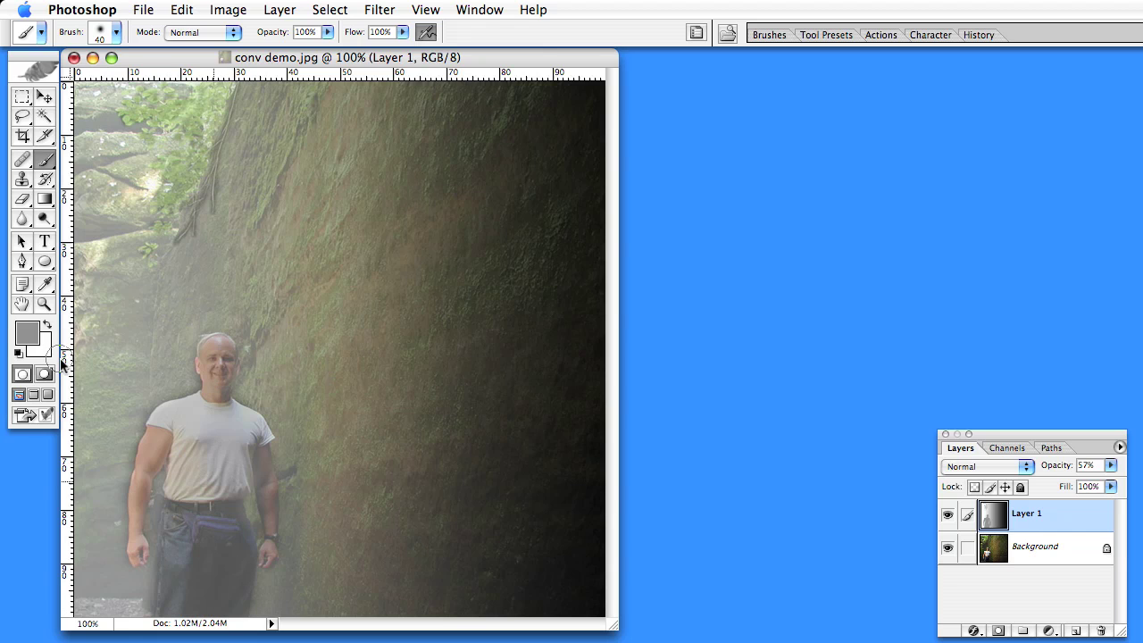
# Darken the grey slightly and paint over the man's arms and face
pyautogui.click(28, 333)
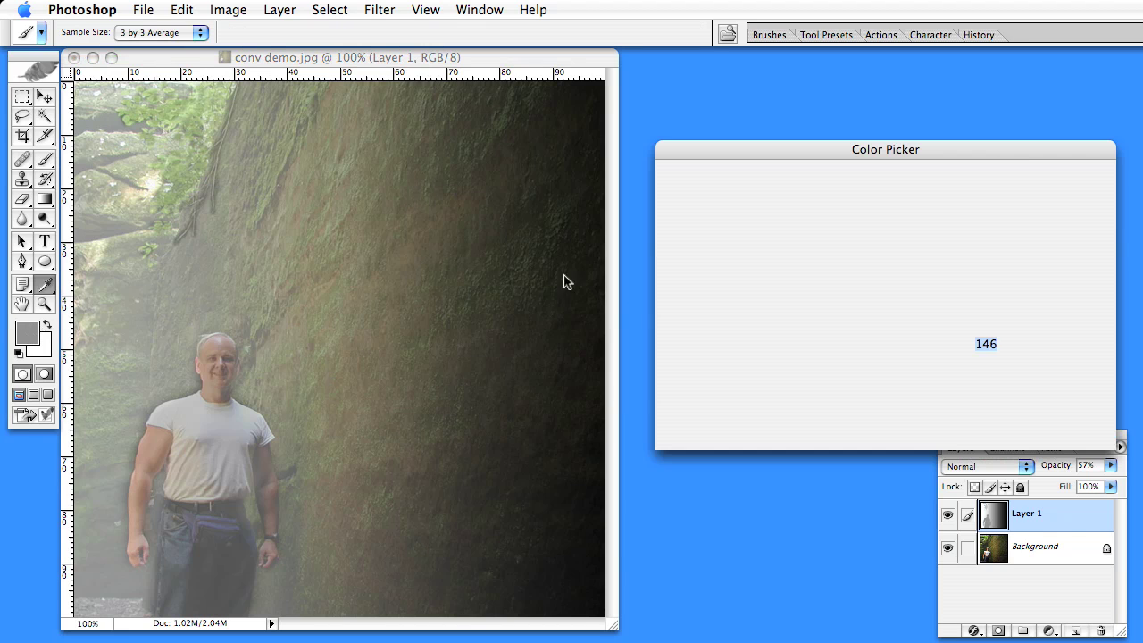
pyautogui.moveTo(675, 283); pyautogui.dragTo(666, 286)
pyautogui.press('Return')
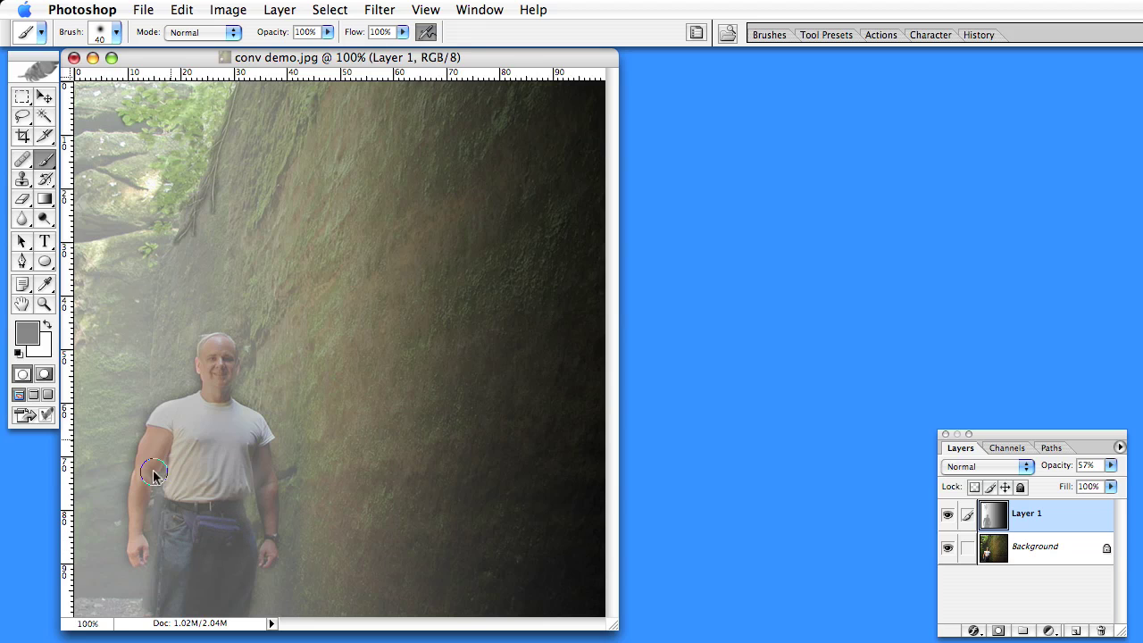
pyautogui.moveTo(156, 465); pyautogui.dragTo(153, 459)
pyautogui.moveTo(268, 457); pyautogui.dragTo(255, 459)
pyautogui.moveTo(225, 378); pyautogui.dragTo(222, 402)
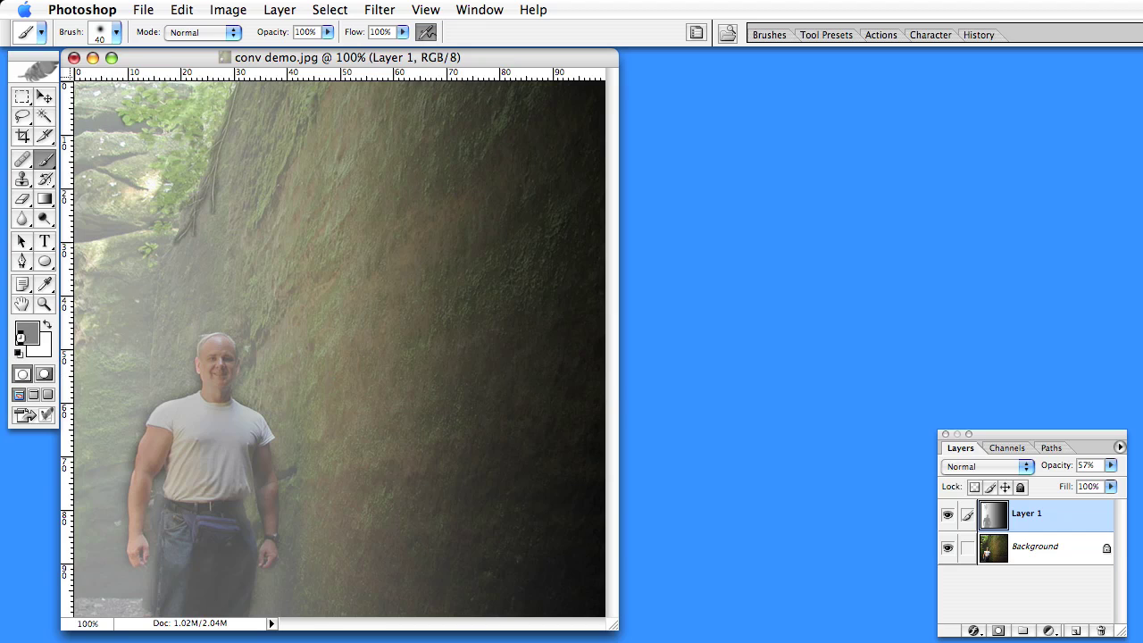
# Paint the man's jeans in a slightly darker grey and raise Layer 1 opacity to 100%
pyautogui.click(26, 332)
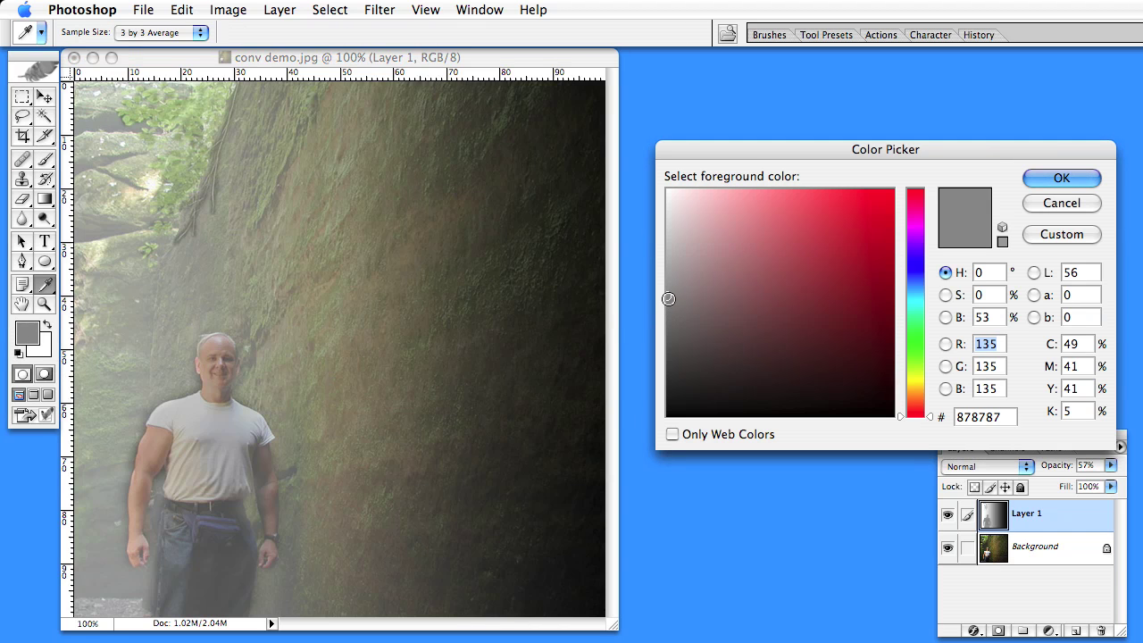
pyautogui.moveTo(668, 298); pyautogui.dragTo(665, 311)
pyautogui.click(669, 310)
pyautogui.click(1061, 178)
pyautogui.press('b')
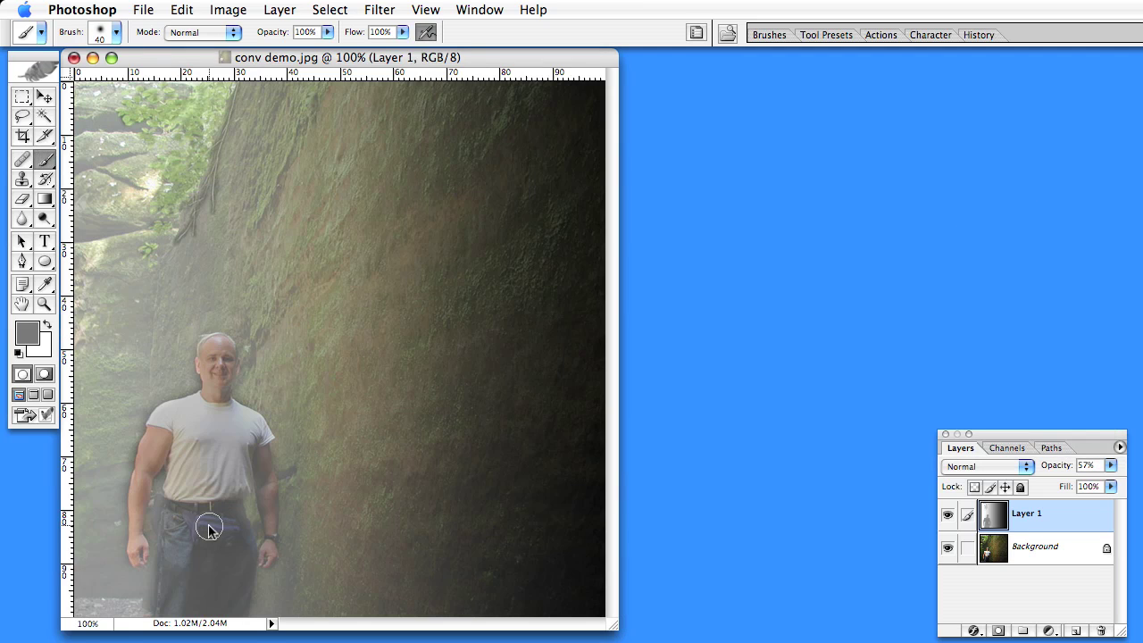
pyautogui.moveTo(208, 529)
pyautogui.mouseDown()
pyautogui.moveTo(222, 535)
pyautogui.moveTo(222, 526)
pyautogui.moveTo(203, 537)
pyautogui.moveTo(204, 525)
pyautogui.moveTo(212, 548)
pyautogui.moveTo(216, 500)
pyautogui.mouseUp()
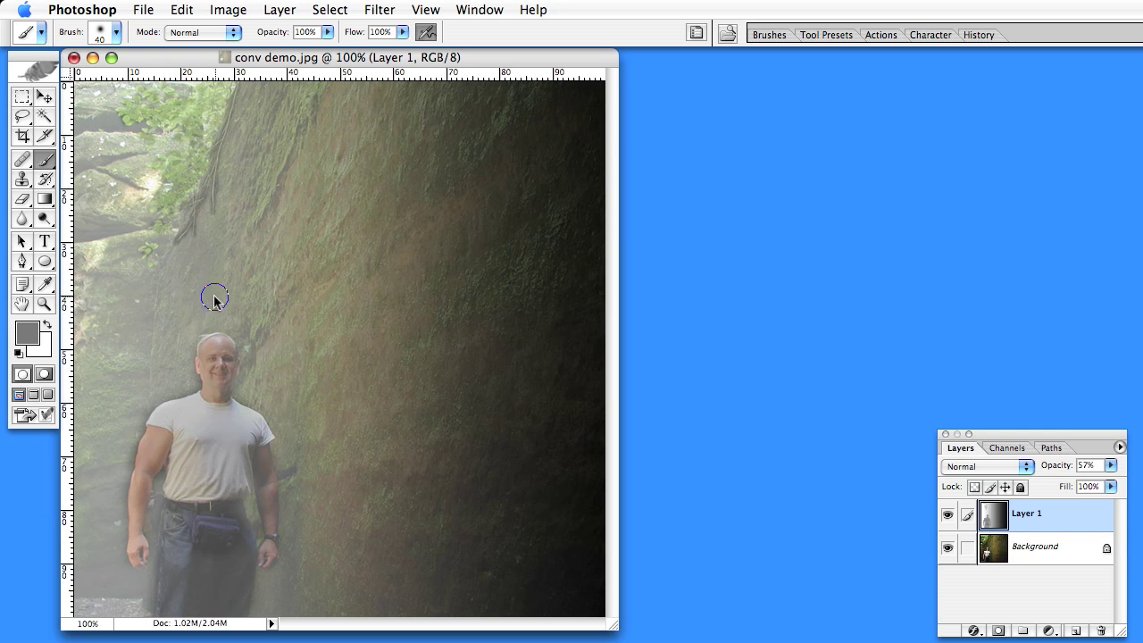
pyautogui.moveTo(1111, 466); pyautogui.dragTo(1129, 487)
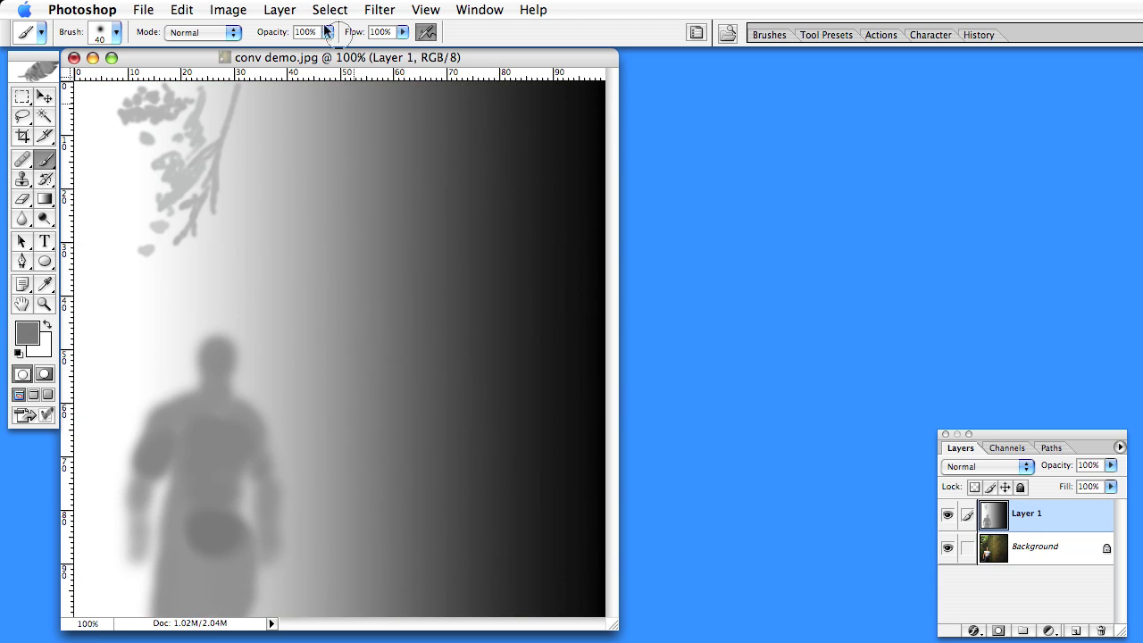
# Apply a Gaussian Blur with a 4.7-pixel radius to the depth layer
pyautogui.click(375, 9)
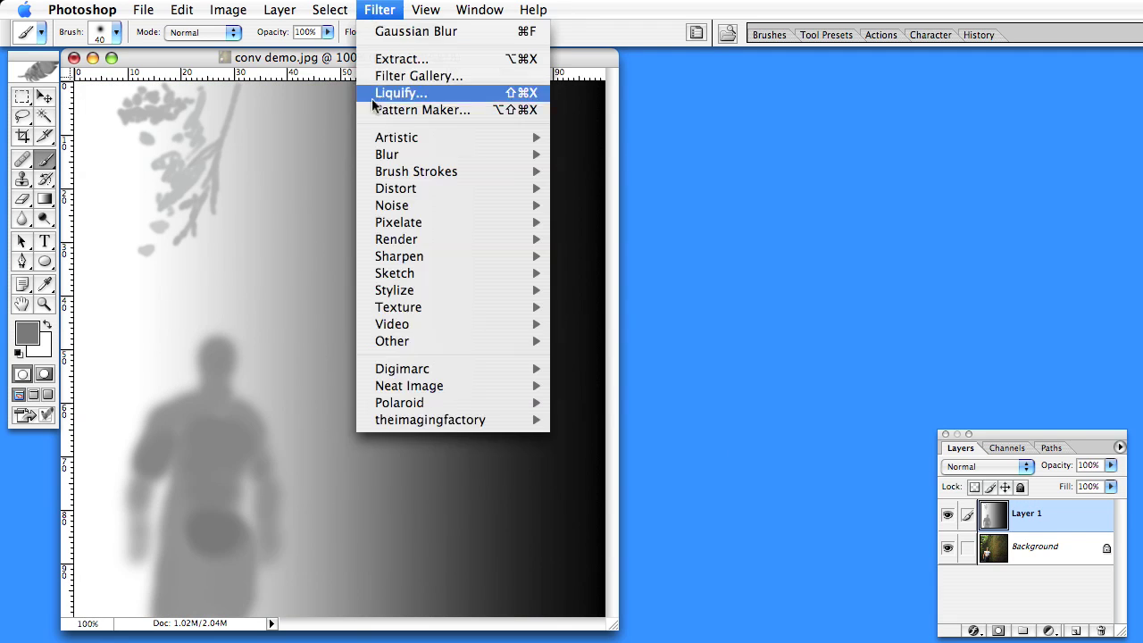
pyautogui.moveTo(386, 157)
pyautogui.click(615, 206)
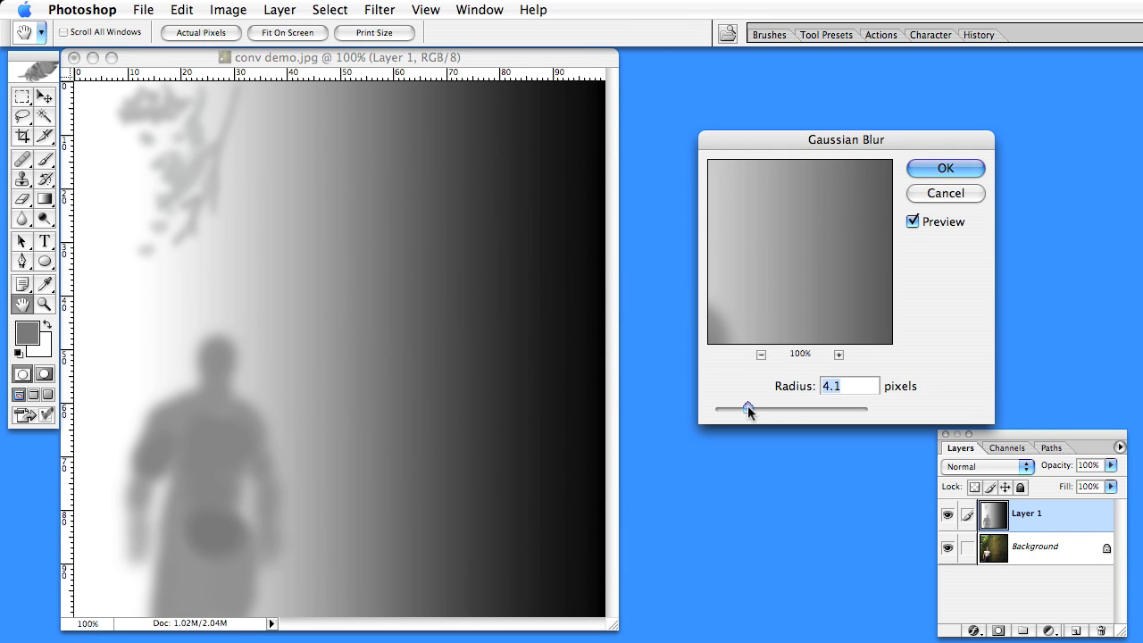
pyautogui.moveTo(747, 407)
pyautogui.mouseDown()
pyautogui.moveTo(731, 404)
pyautogui.moveTo(752, 405)
pyautogui.mouseUp()
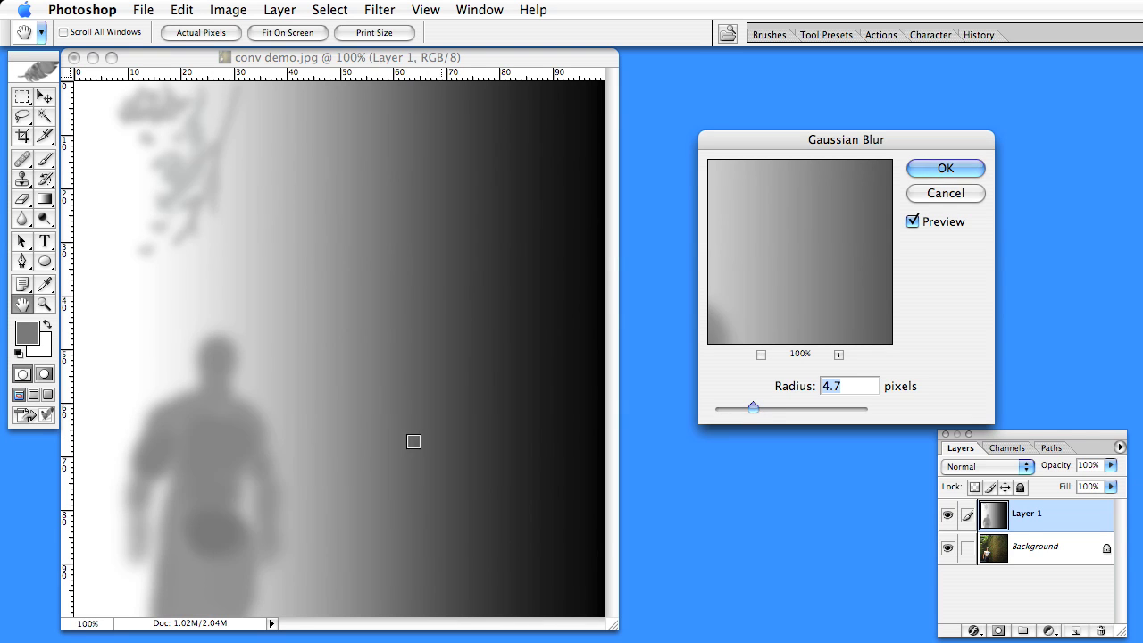
pyautogui.click(946, 169)
pyautogui.press('b')
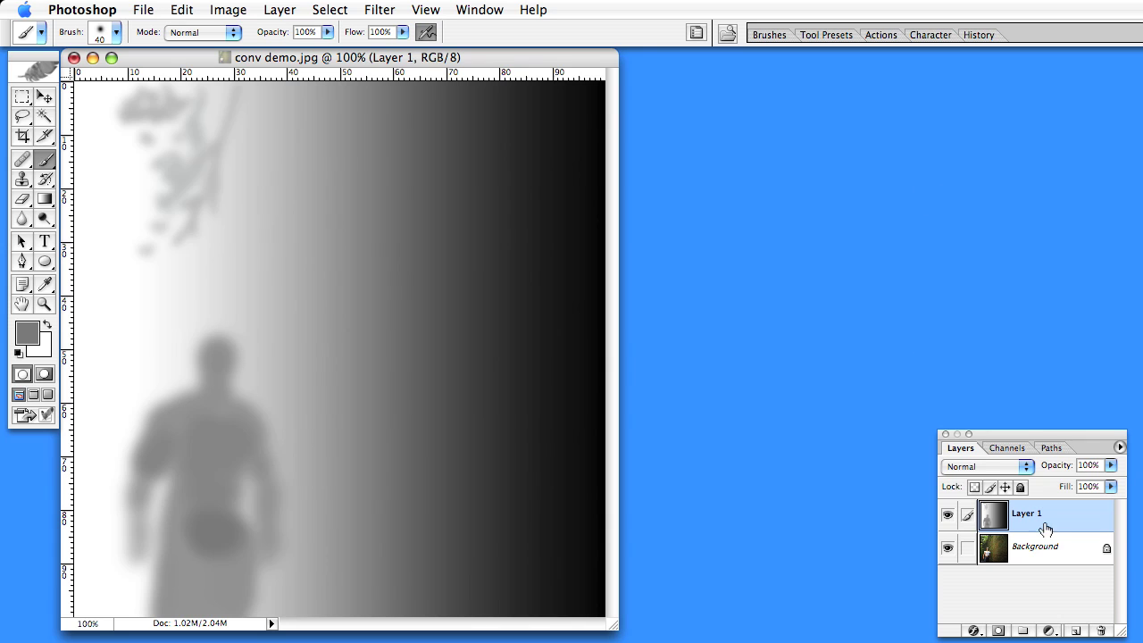
# Duplicate Layer 1 into a new document named 'depth map'
pyautogui.rightClick(1041, 514)
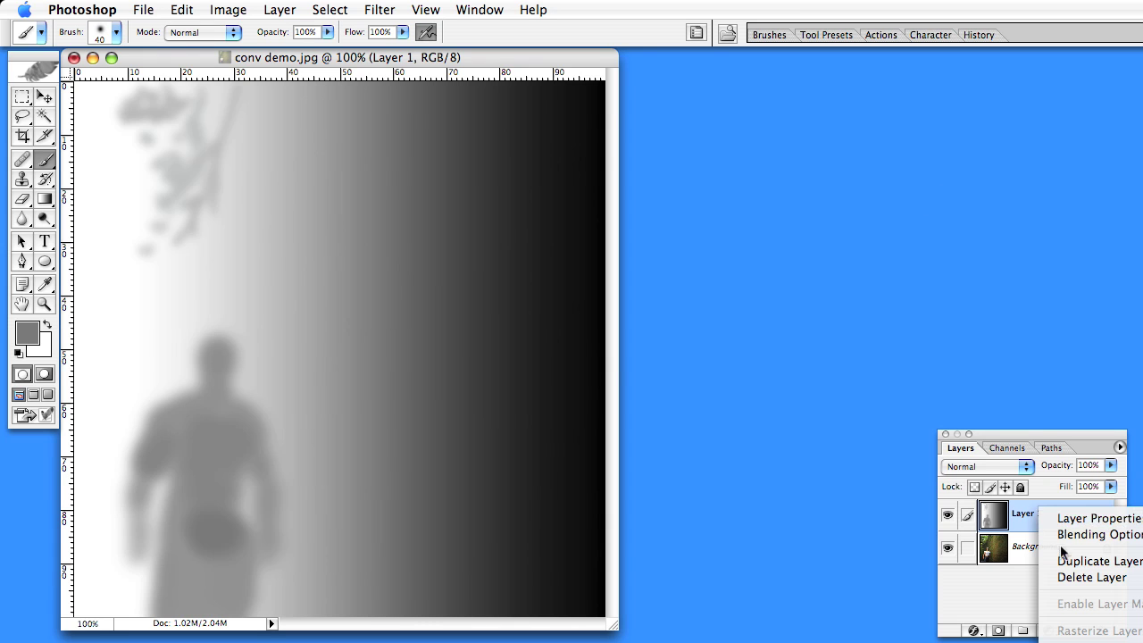
pyautogui.click(1066, 562)
pyautogui.click(613, 309)
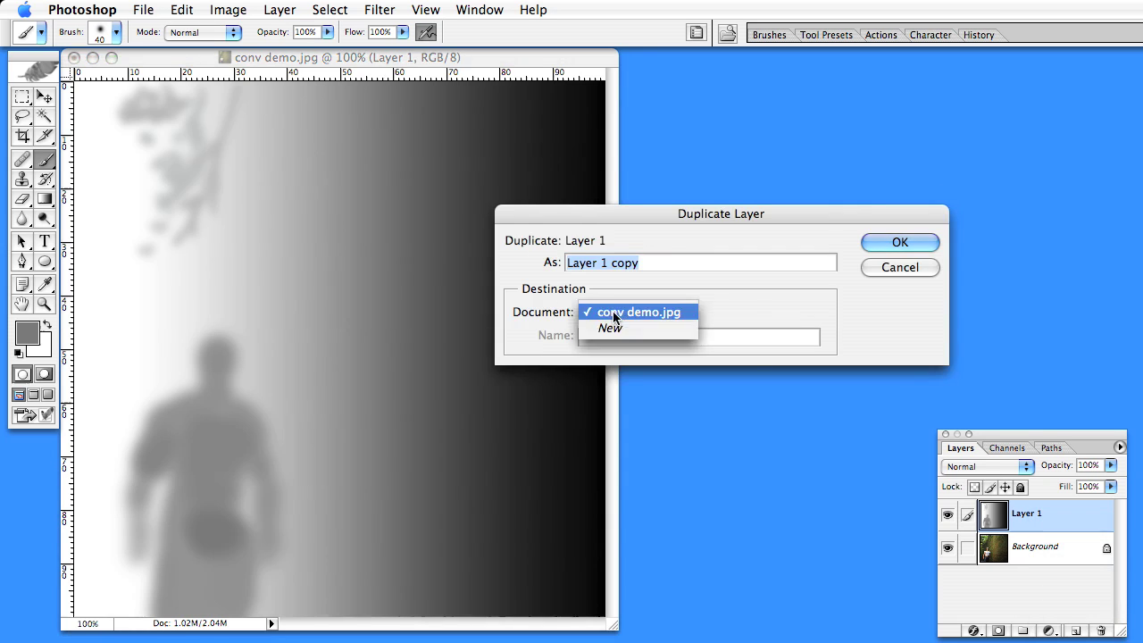
pyautogui.click(614, 330)
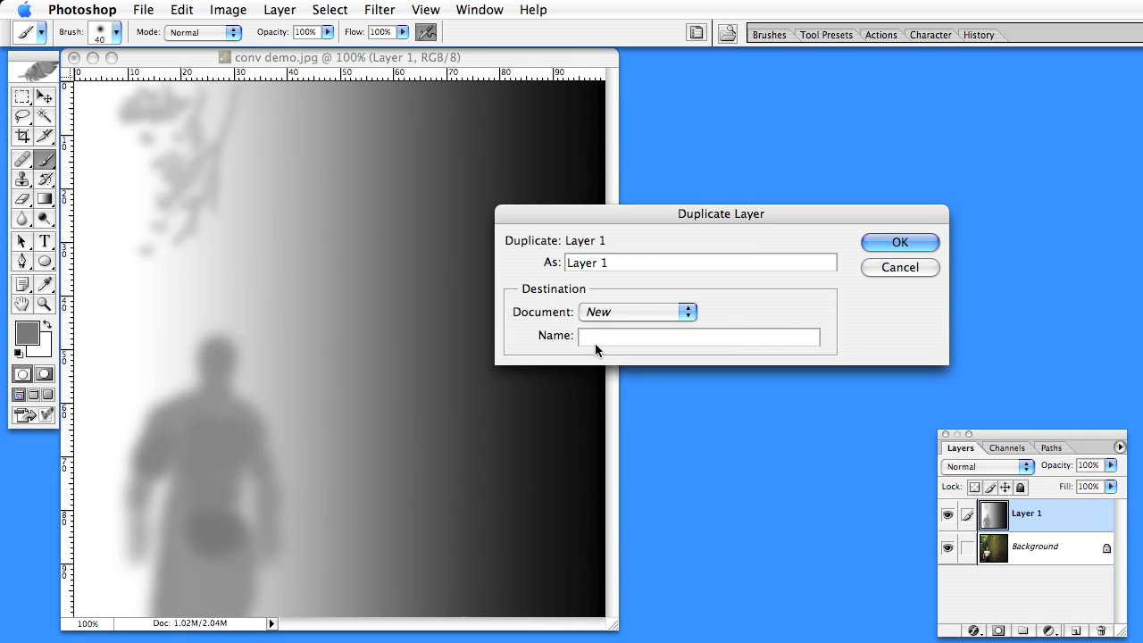
pyautogui.write('depth map')
pyautogui.click(900, 242)
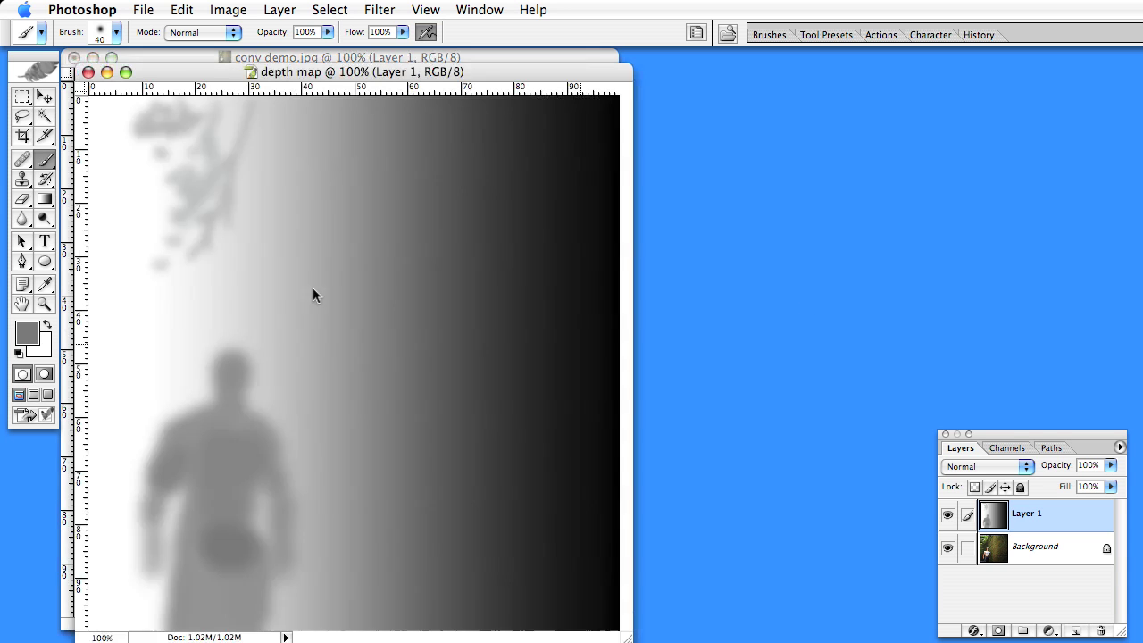
# Save the new document as depth map.psd and close it
pyautogui.click(141, 9)
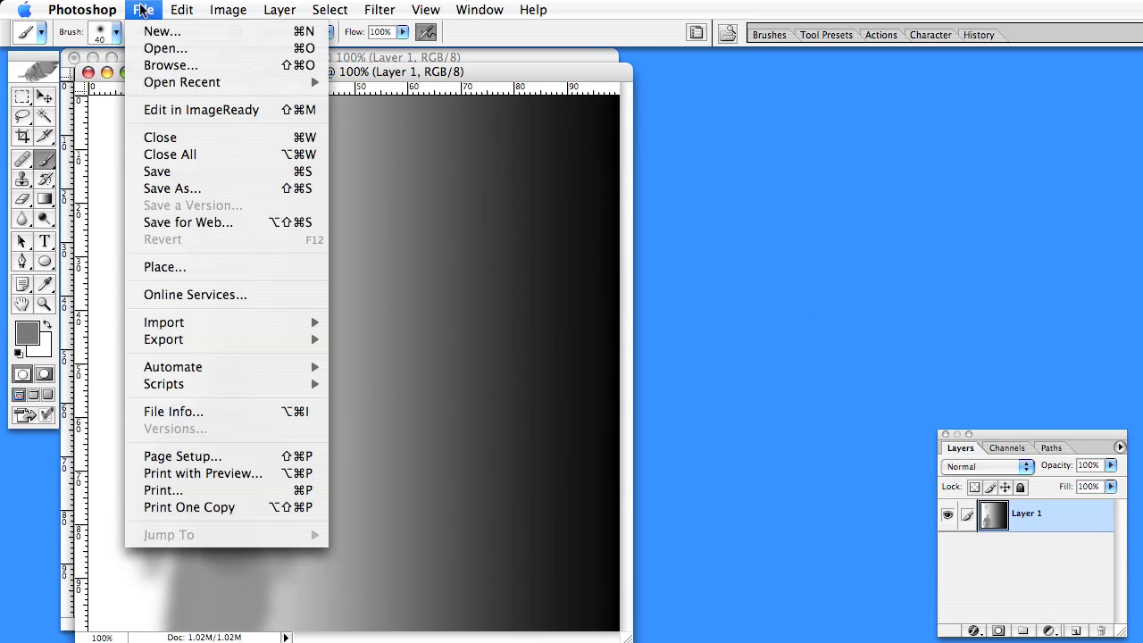
pyautogui.click(175, 188)
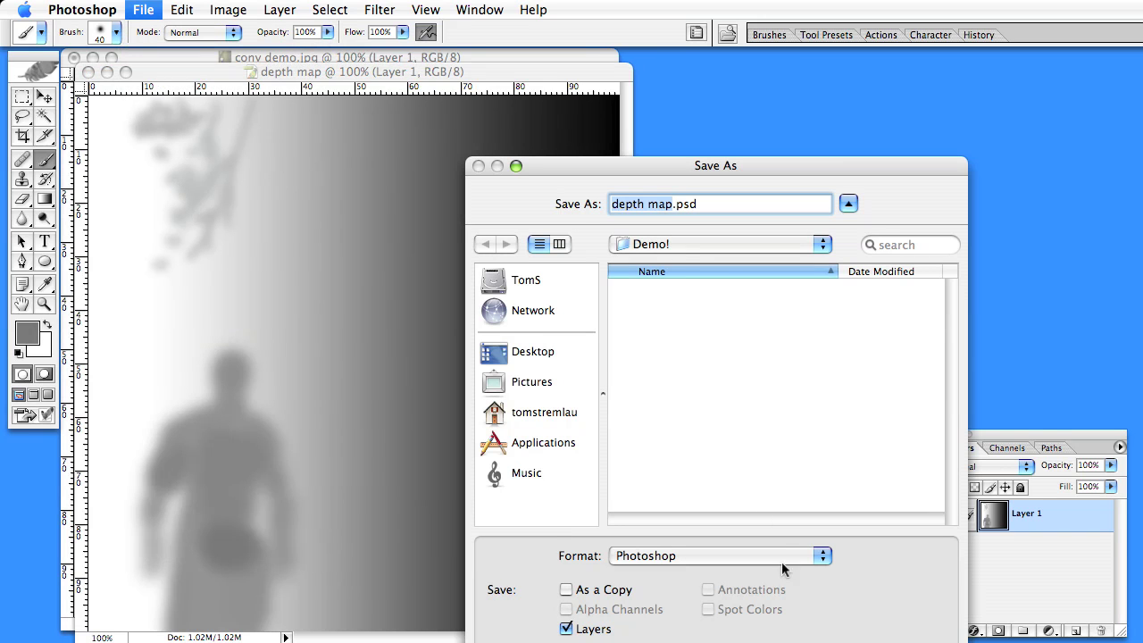
pyautogui.press('Return')
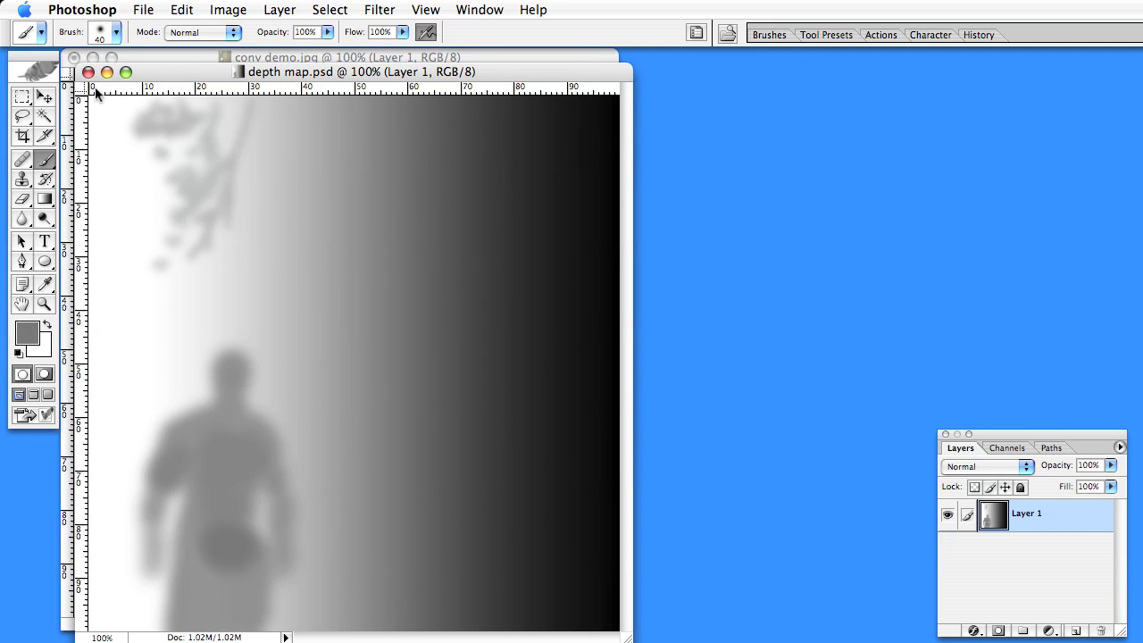
pyautogui.click(88, 73)
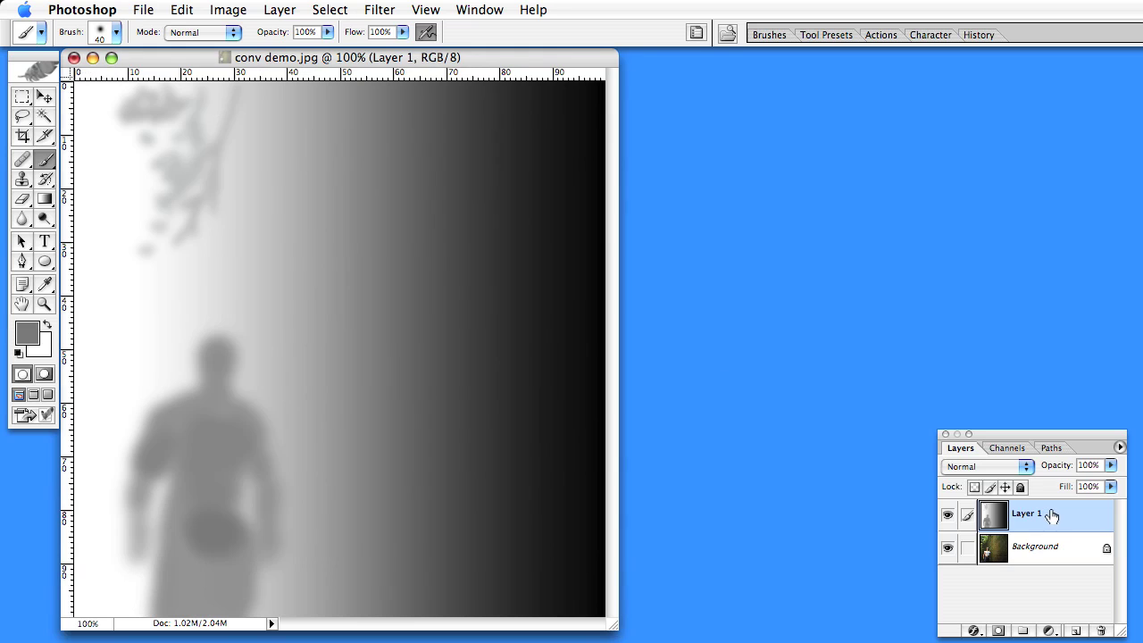
# Delete the depth layer and paste a full copy of the Background photo into a new Layer 1
pyautogui.moveTo(1050, 516); pyautogui.dragTo(1100, 631)
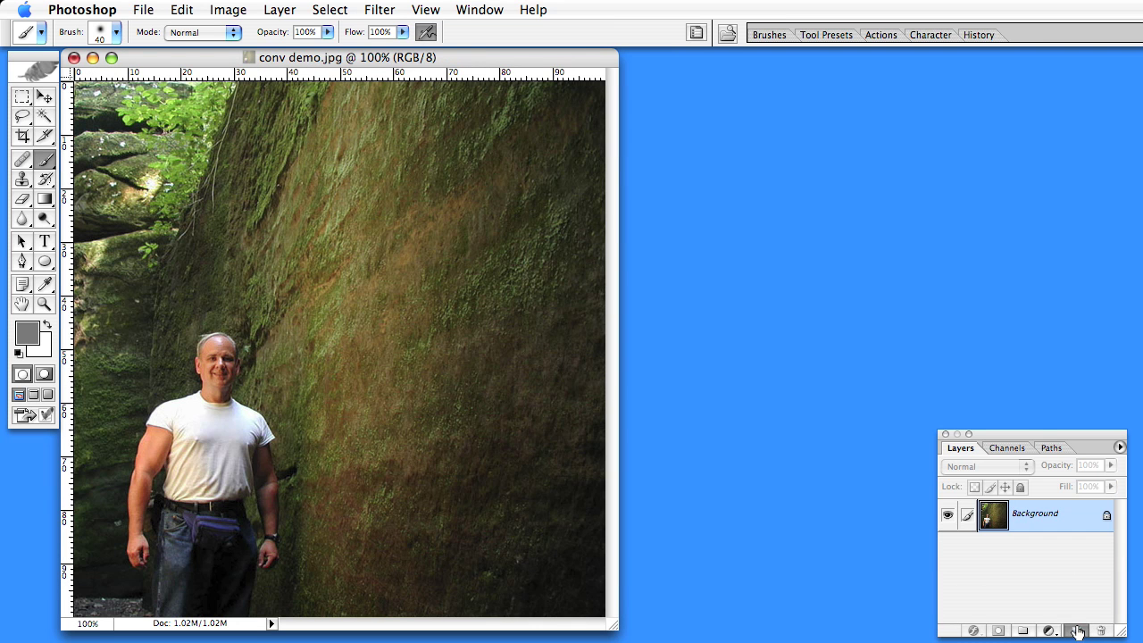
pyautogui.click(1076, 631)
pyautogui.click(1035, 548)
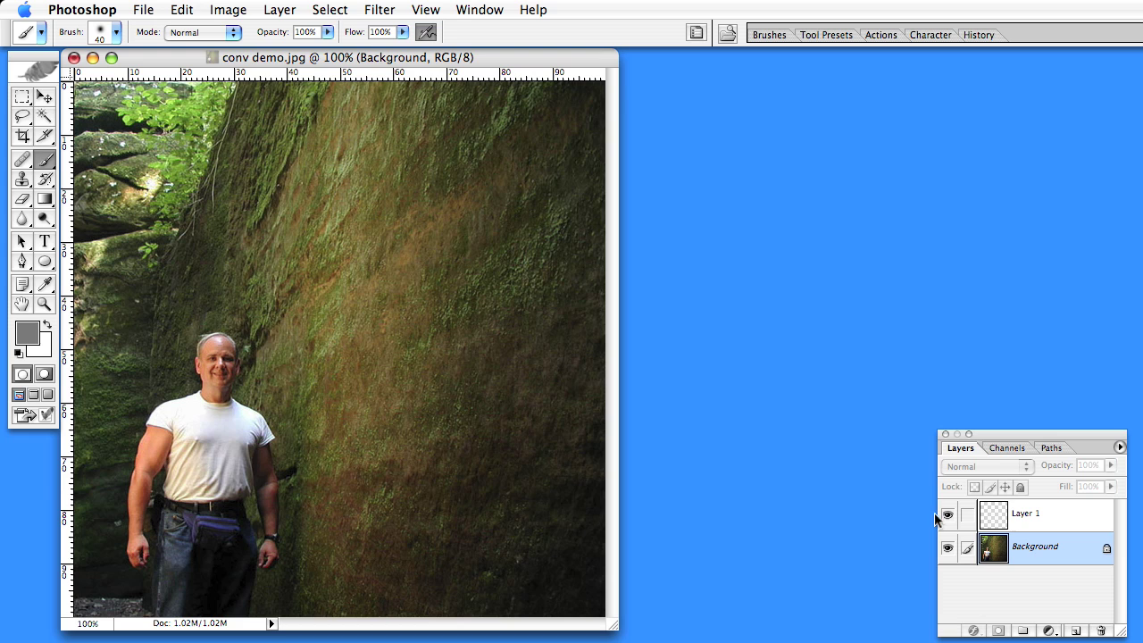
pyautogui.press('super+a')
pyautogui.click(995, 511)
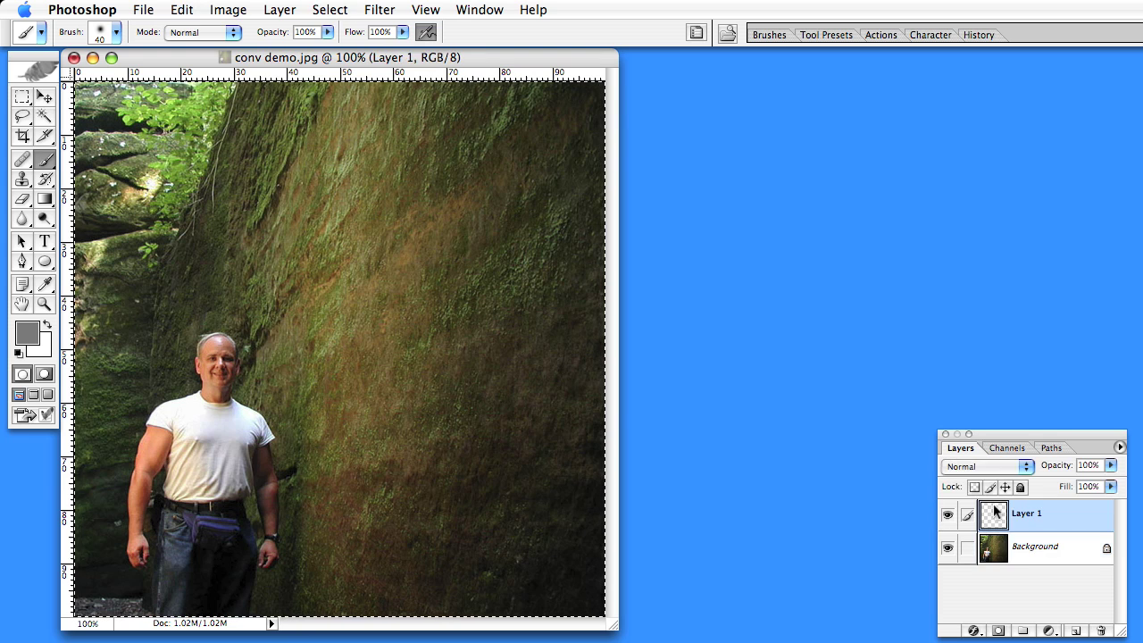
pyautogui.press('super+v')
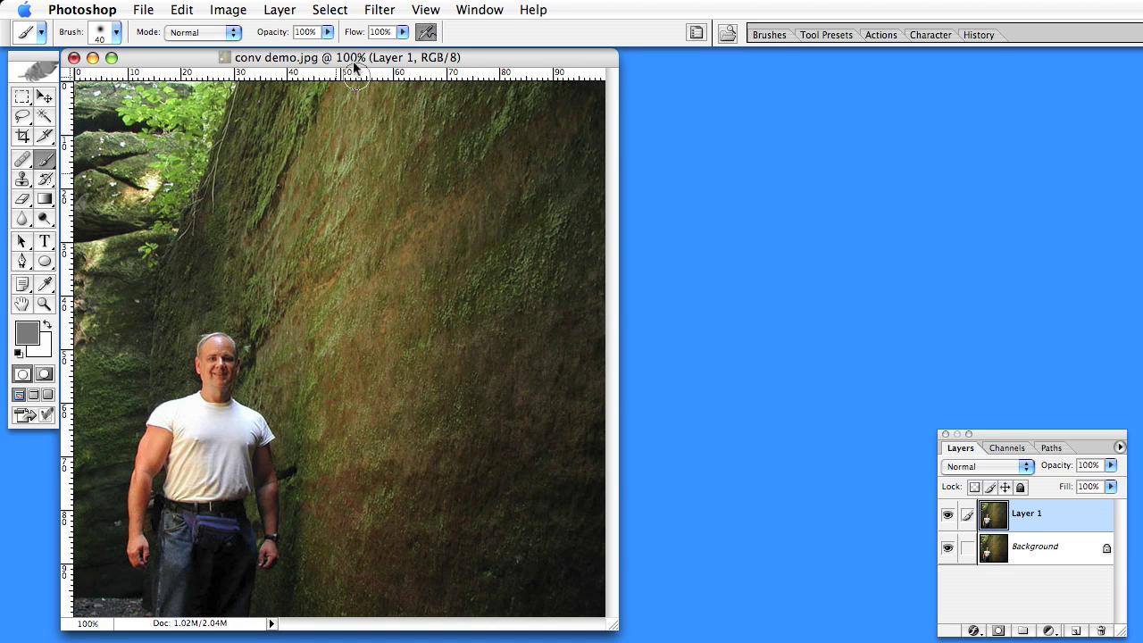
# Run Displace on Layer 1 at horizontal 10, vertical 0, with depth map.psd as the map
pyautogui.click(380, 9)
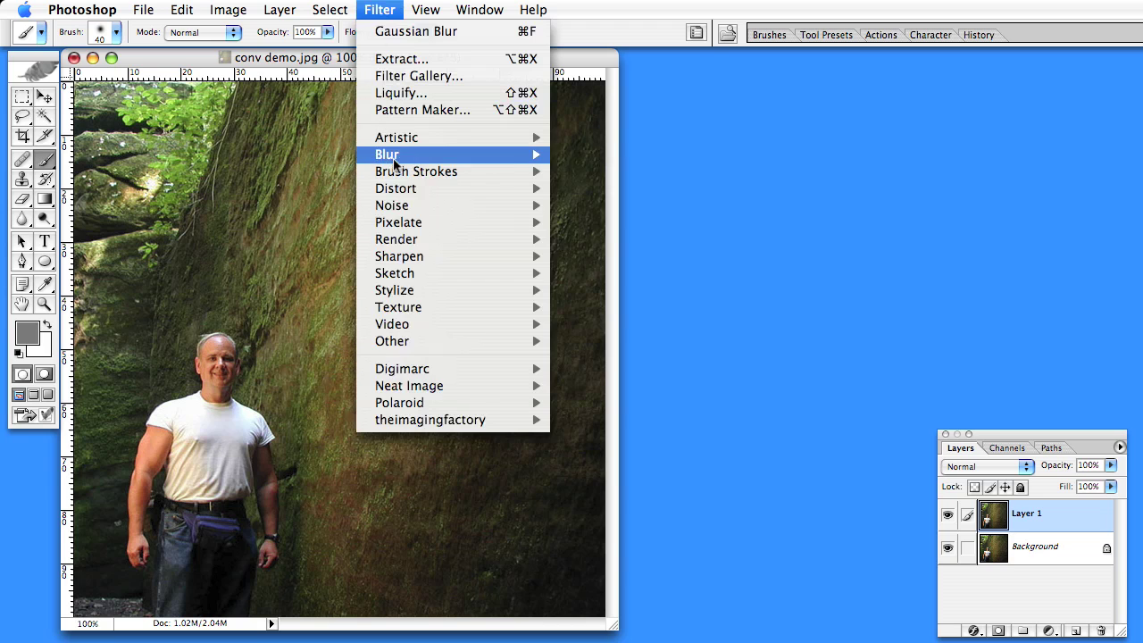
pyautogui.moveTo(401, 189)
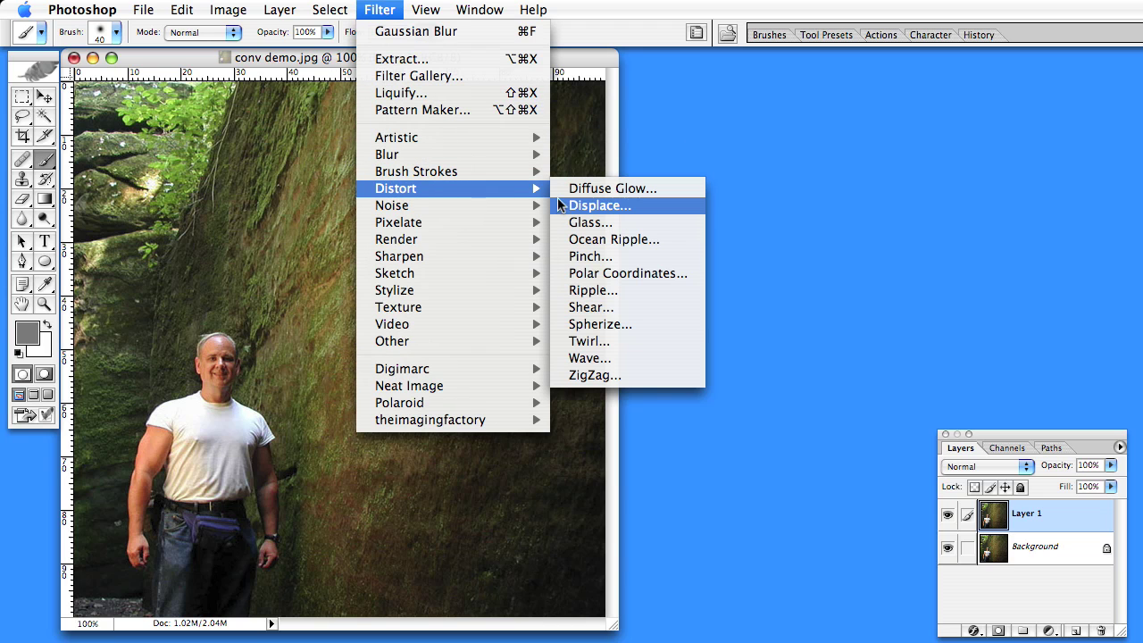
pyautogui.click(572, 206)
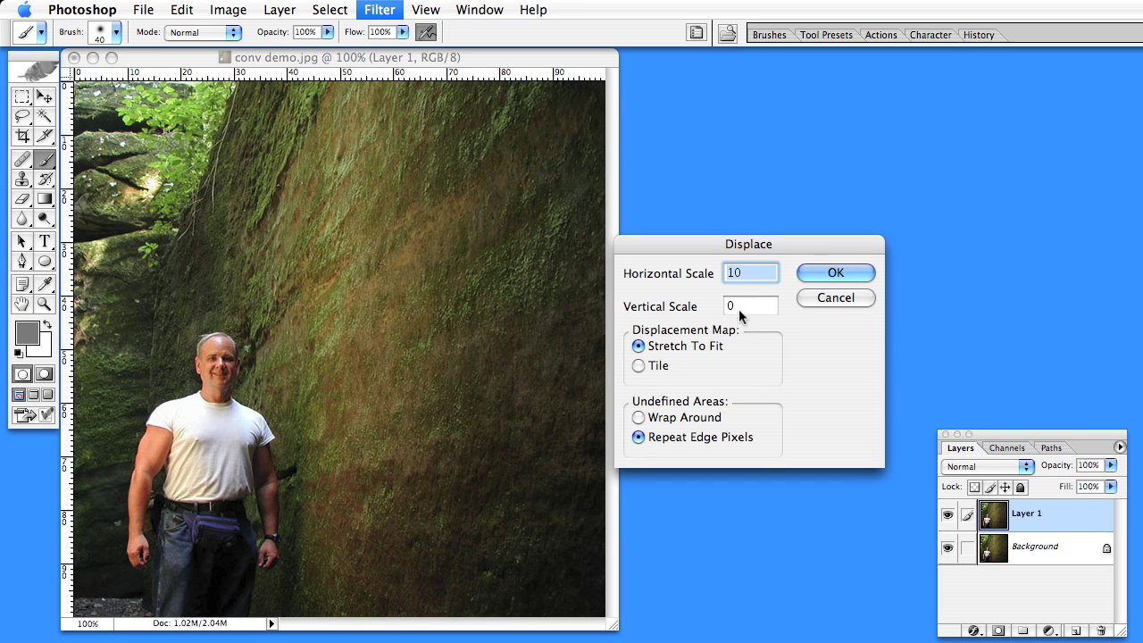
pyautogui.press('Tab')
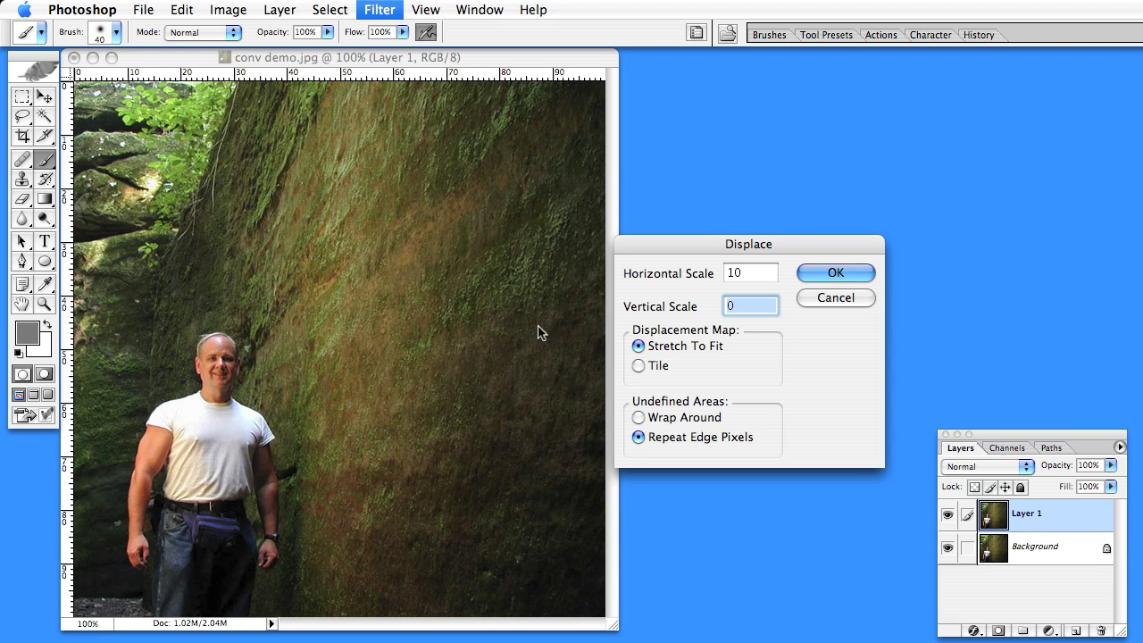
pyautogui.click(831, 272)
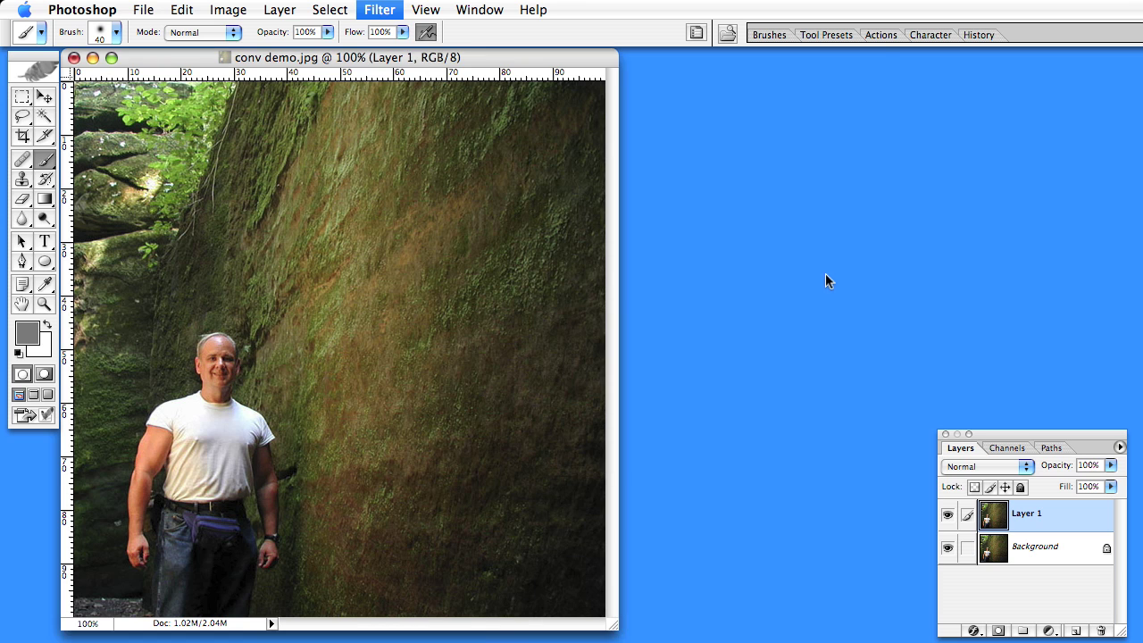
pyautogui.moveTo(783, 311); pyautogui.dragTo(684, 193)
pyautogui.click(598, 306)
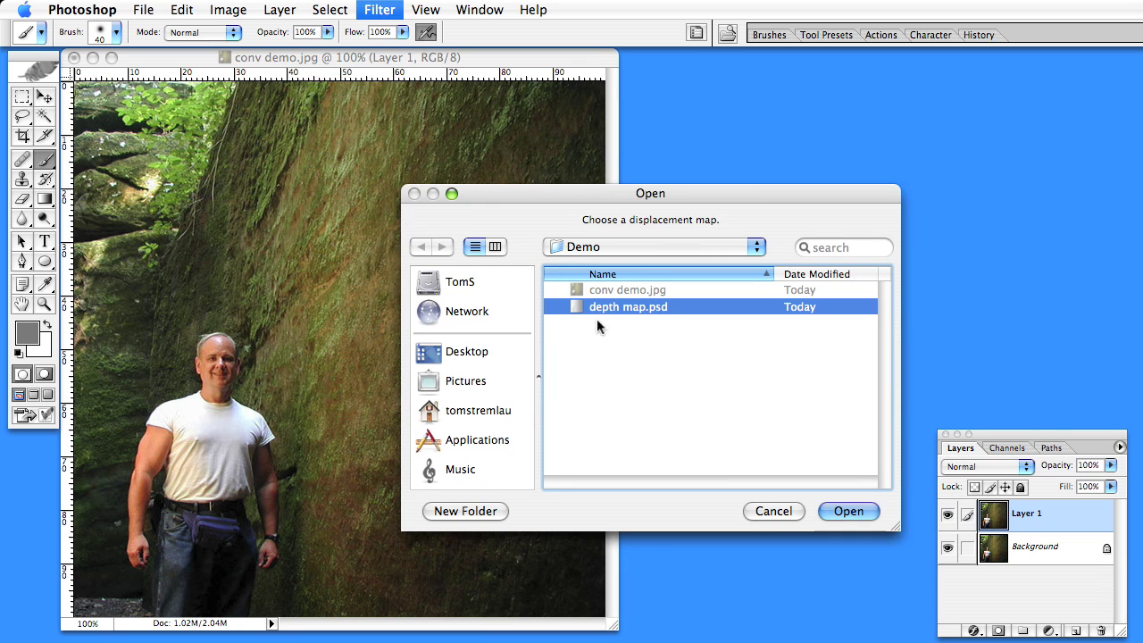
pyautogui.click(841, 512)
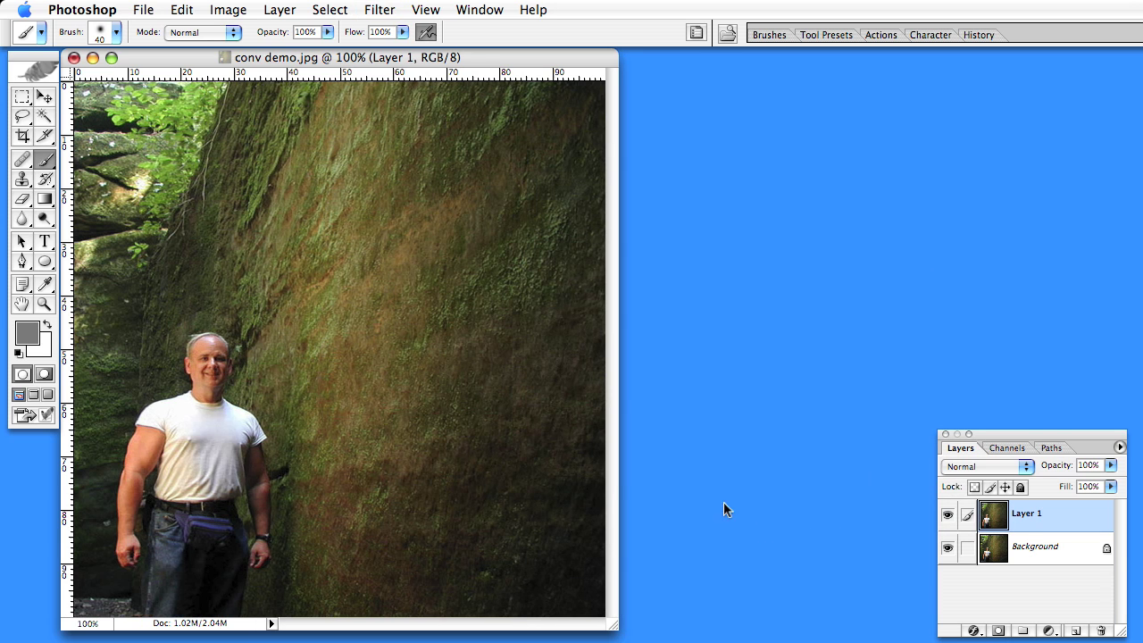
# Toggle Layer 1's visibility repeatedly to compare the displaced copy with the original
pyautogui.click(947, 516)
pyautogui.click(948, 516)
pyautogui.click(947, 517)
pyautogui.click(947, 516)
pyautogui.click(947, 516)
pyautogui.click(947, 516)
pyautogui.click(947, 516)
pyautogui.click(947, 516)
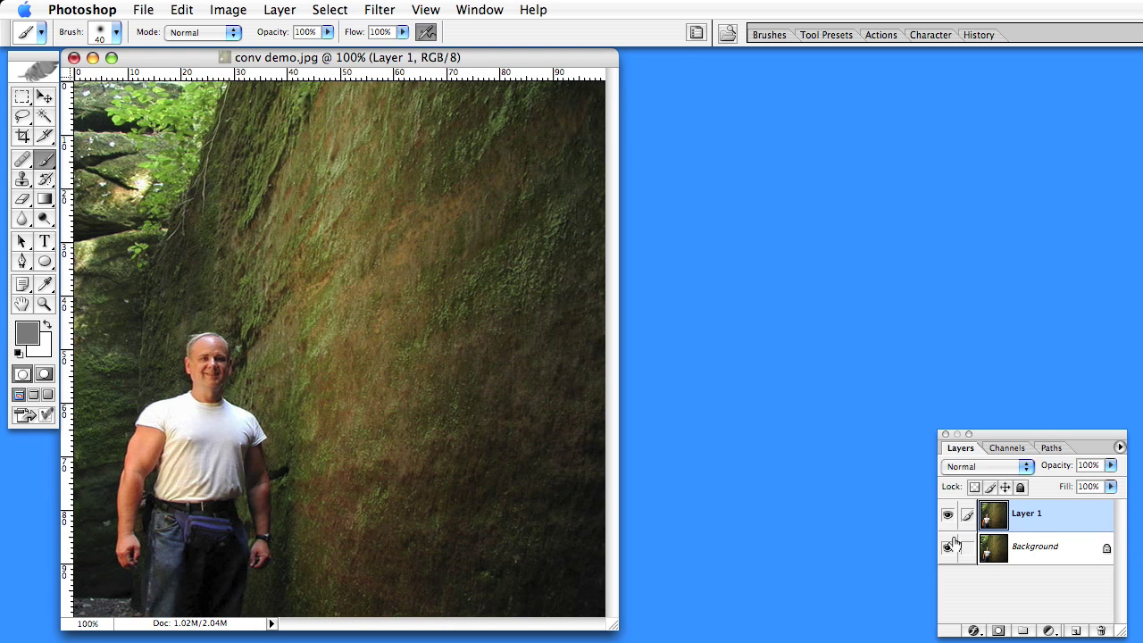
# Set Layer 1 to Difference blend mode and nudge it into alignment with the photo
pyautogui.click(1025, 468)
pyautogui.click(946, 473)
pyautogui.press('v')
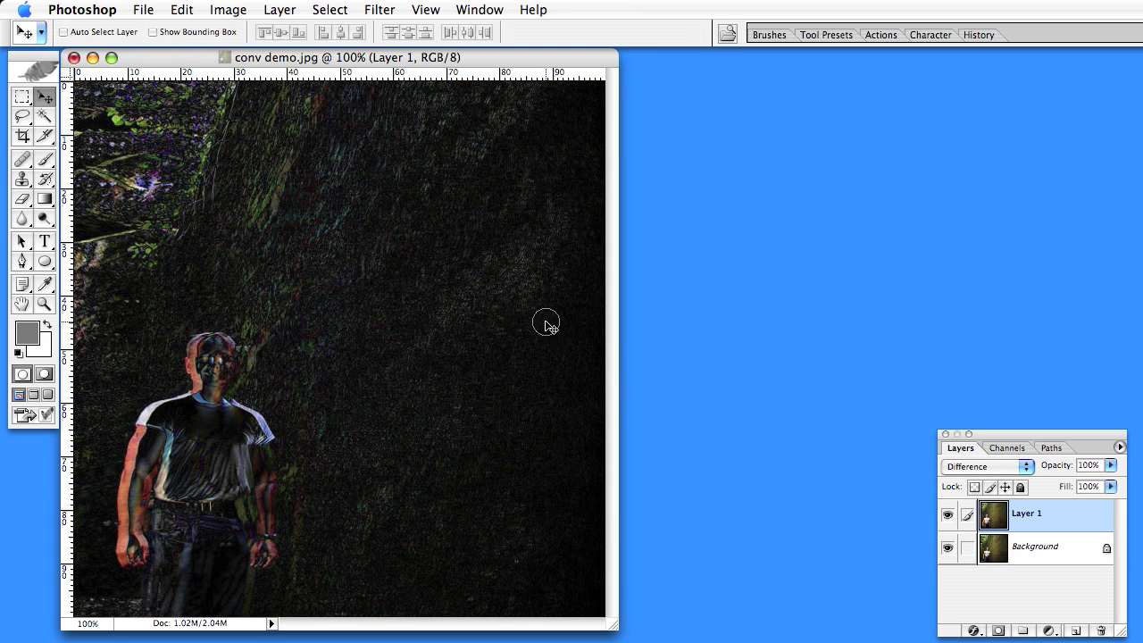
pyautogui.moveTo(543, 324); pyautogui.dragTo(546, 323)
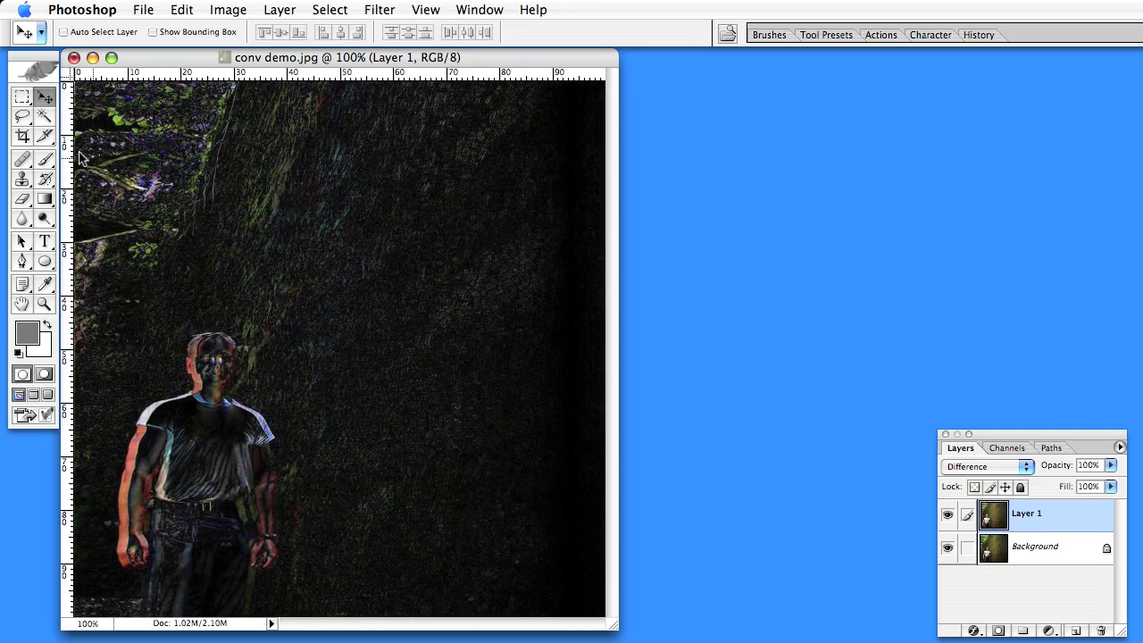
pyautogui.click(23, 136)
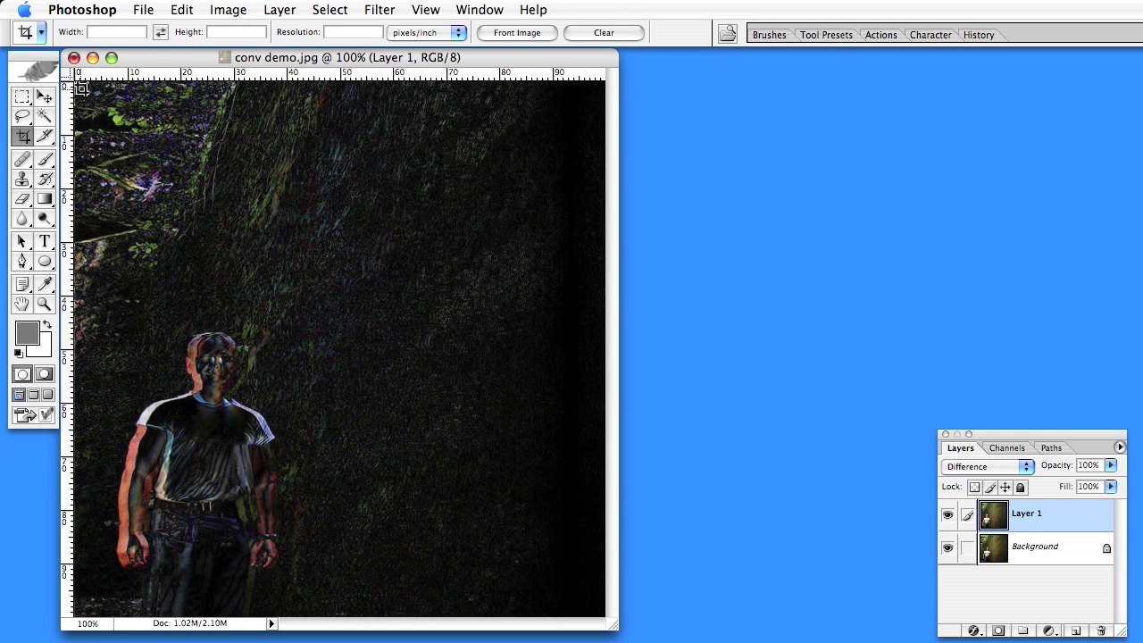
# Crop conv demo.jpg to remove the dark strip along its right edge
pyautogui.moveTo(80, 87); pyautogui.dragTo(472, 615)
pyautogui.doubleClick(414, 446)
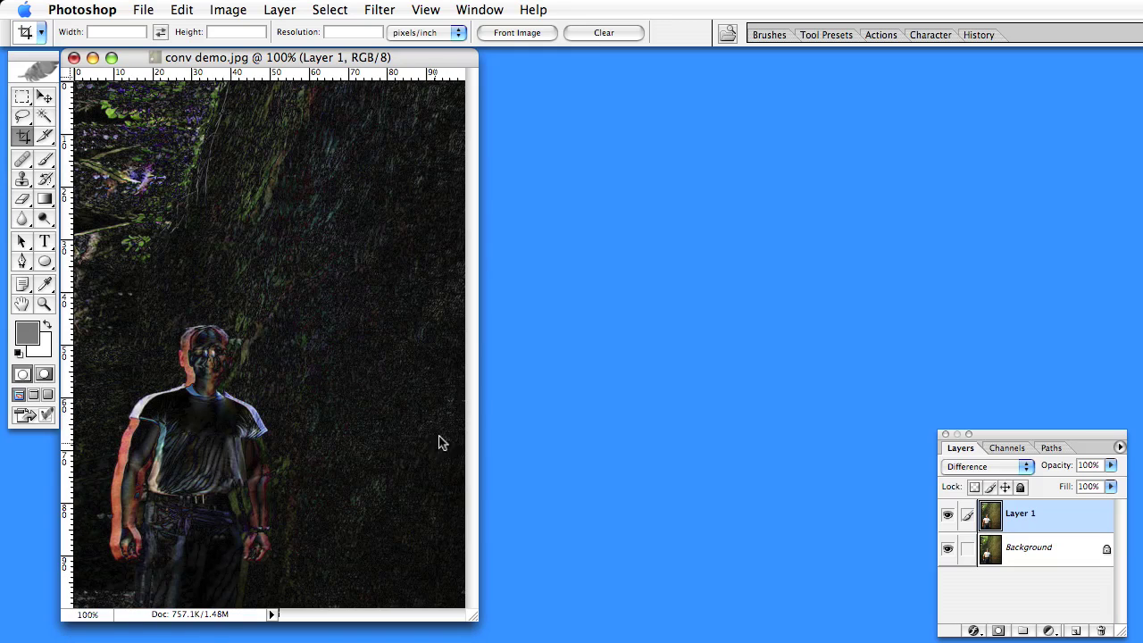